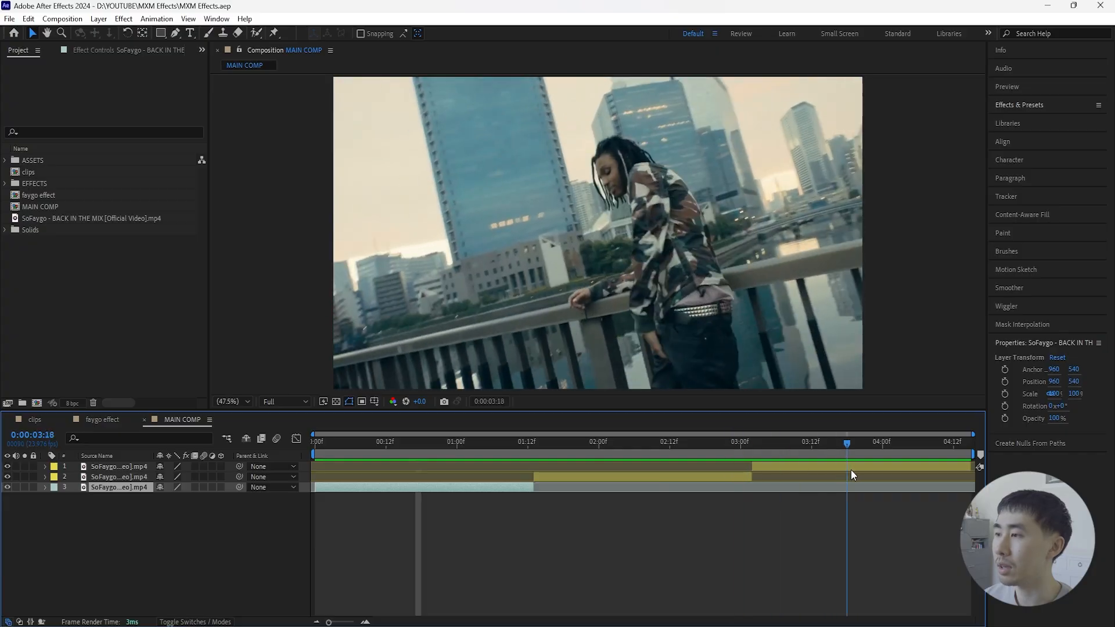
- Preview the MAIN COMP animation and return the playhead to the first frame
click(783, 466)
key(Home)
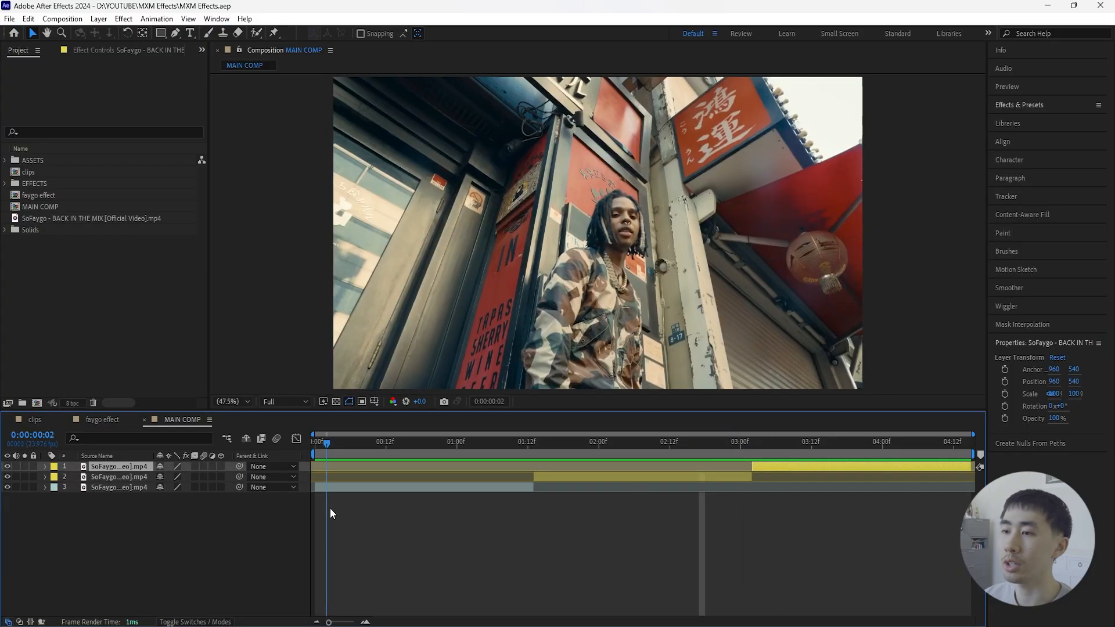
click(231, 537)
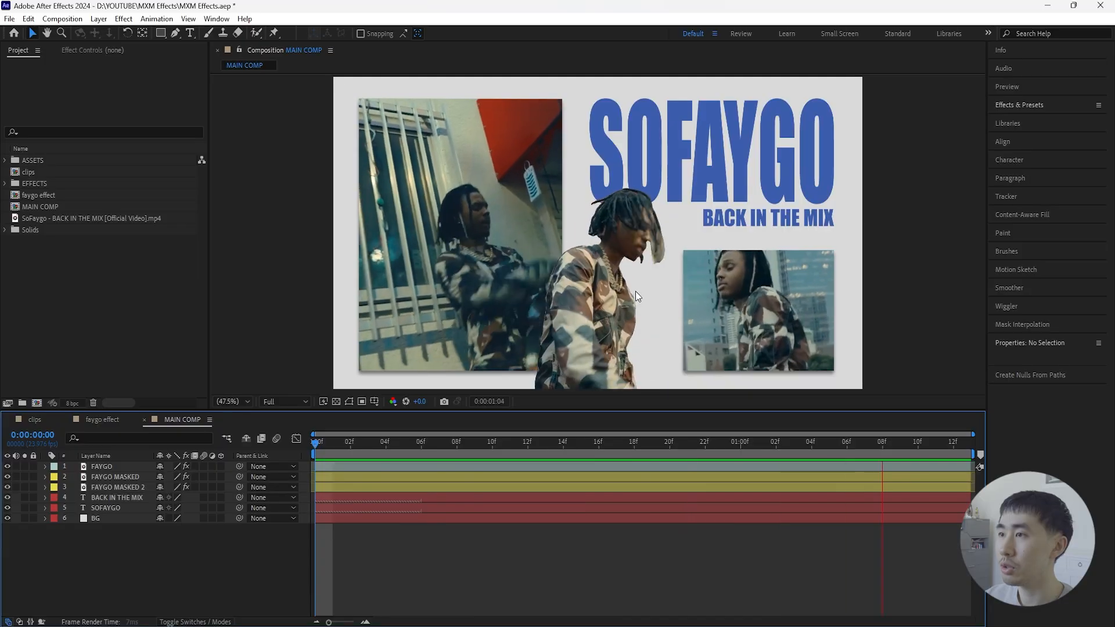
key(space)
key(Home)
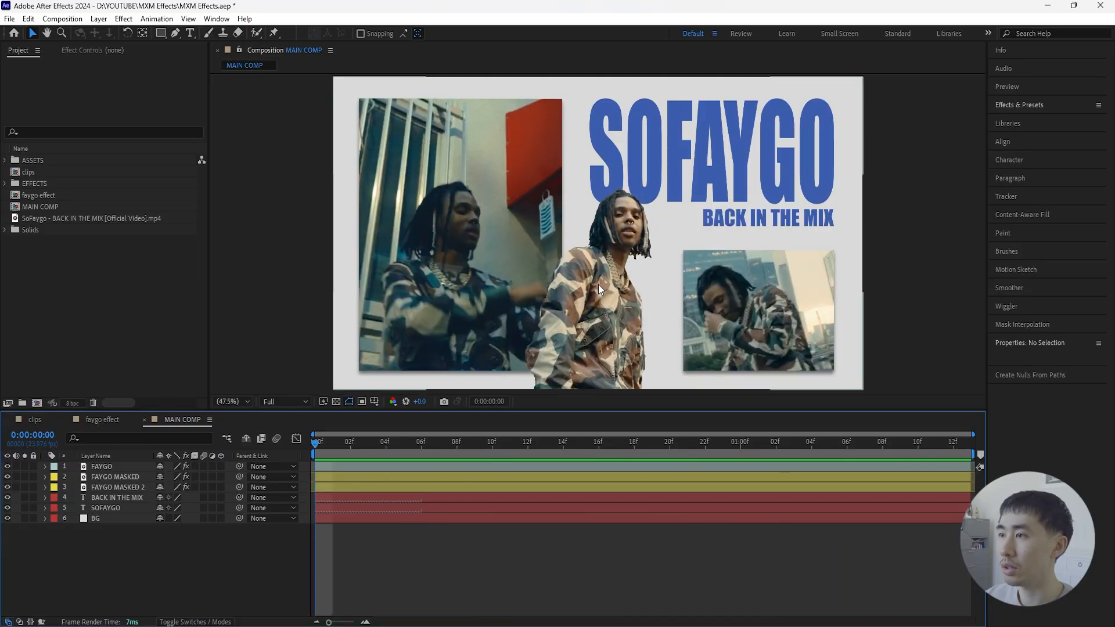
drag(317, 443, 314, 444)
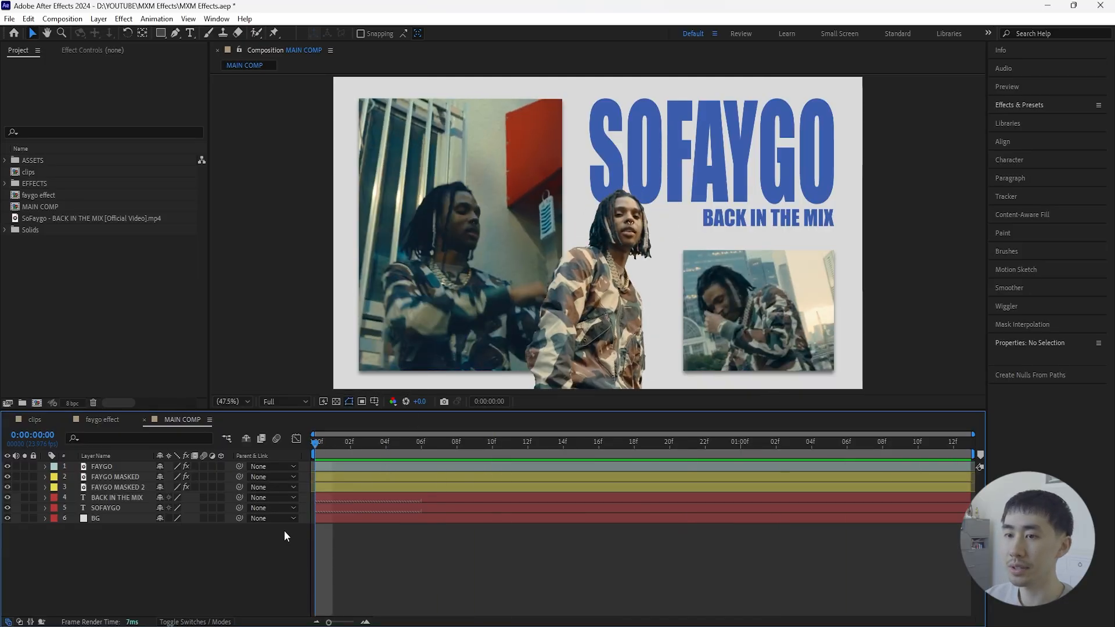
- Open the MXM 2 extension and launch it on the MAIN COMP composition
click(217, 18)
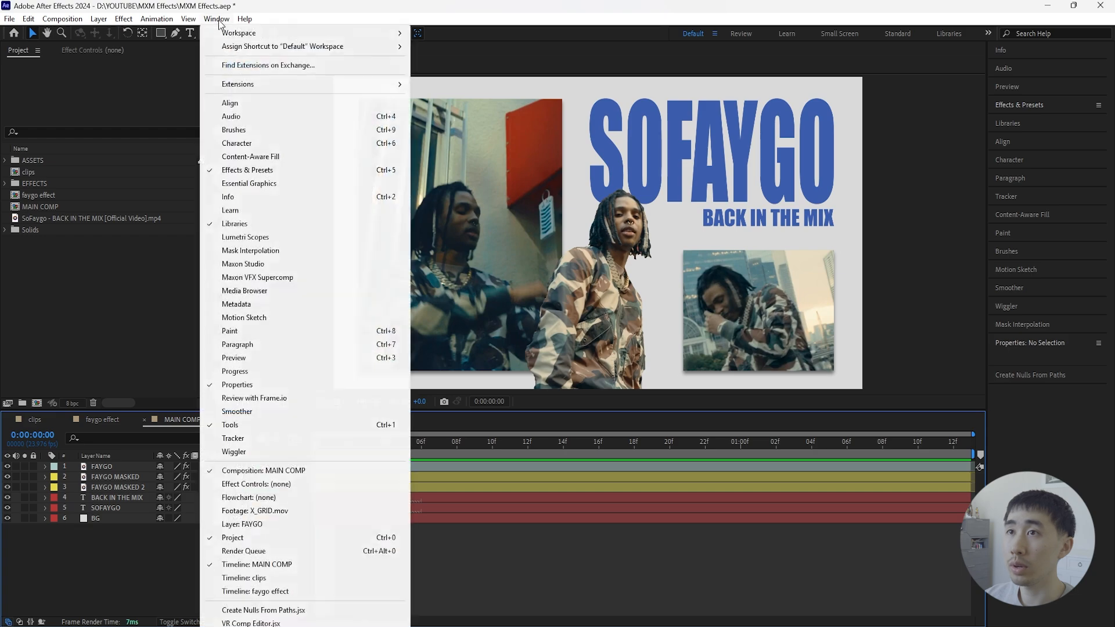
mouse_move(336, 83)
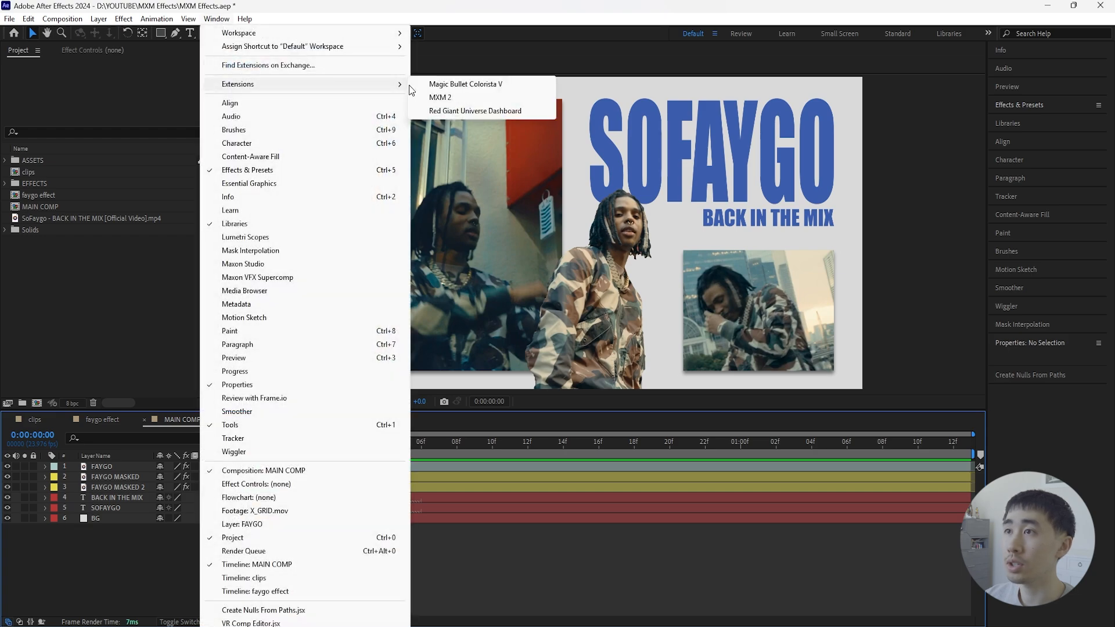
click(482, 99)
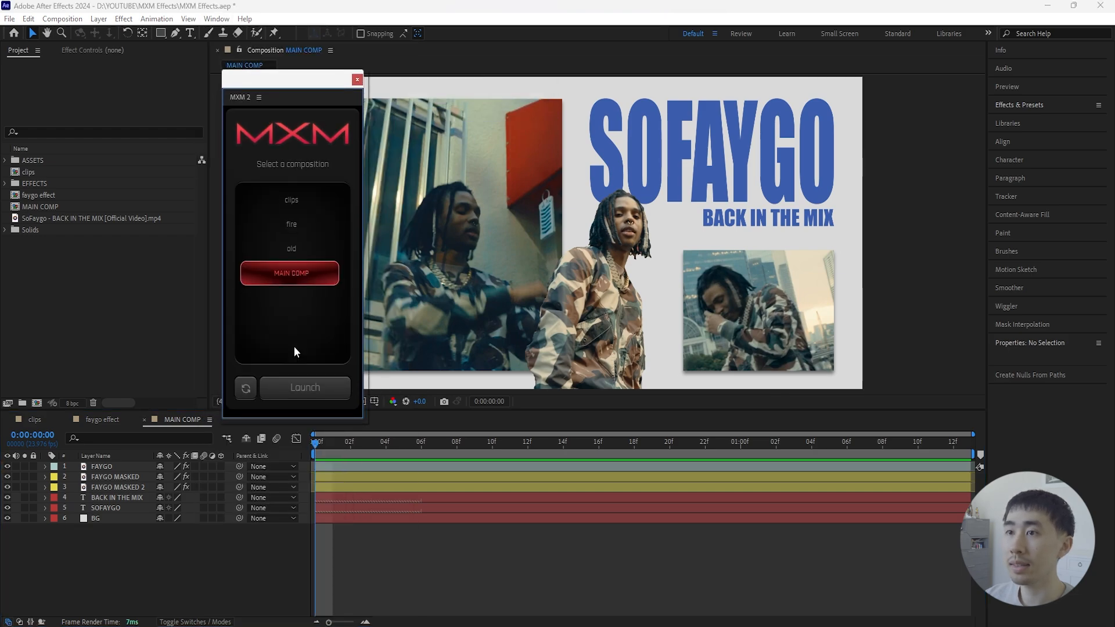
mouse_move(293, 80)
mouse_down()
mouse_move(304, 83)
mouse_move(297, 74)
mouse_up()
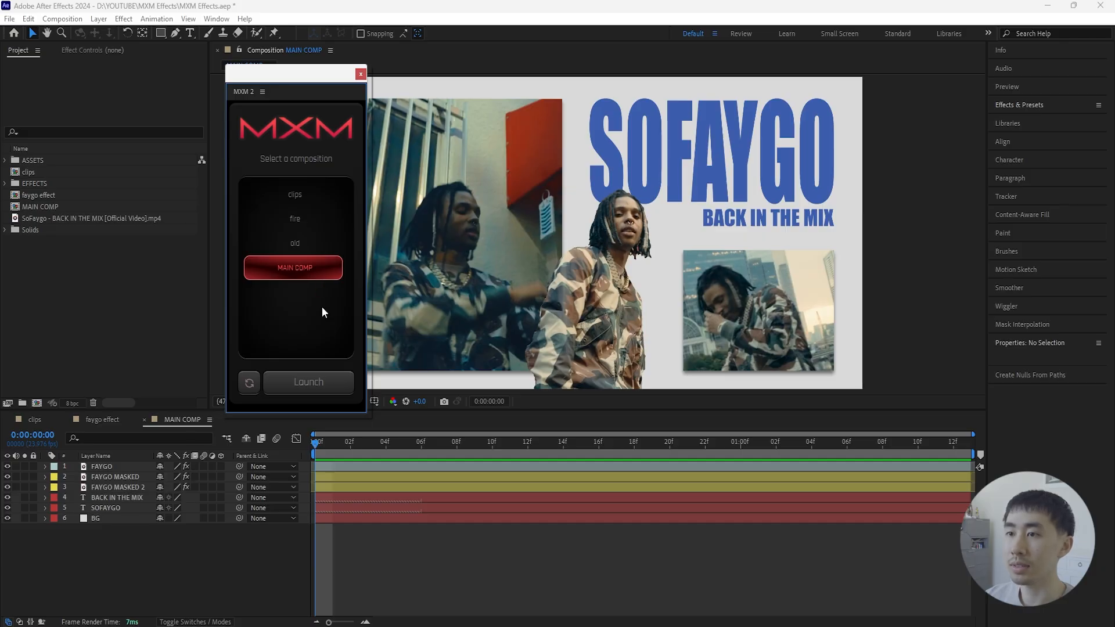
click(321, 388)
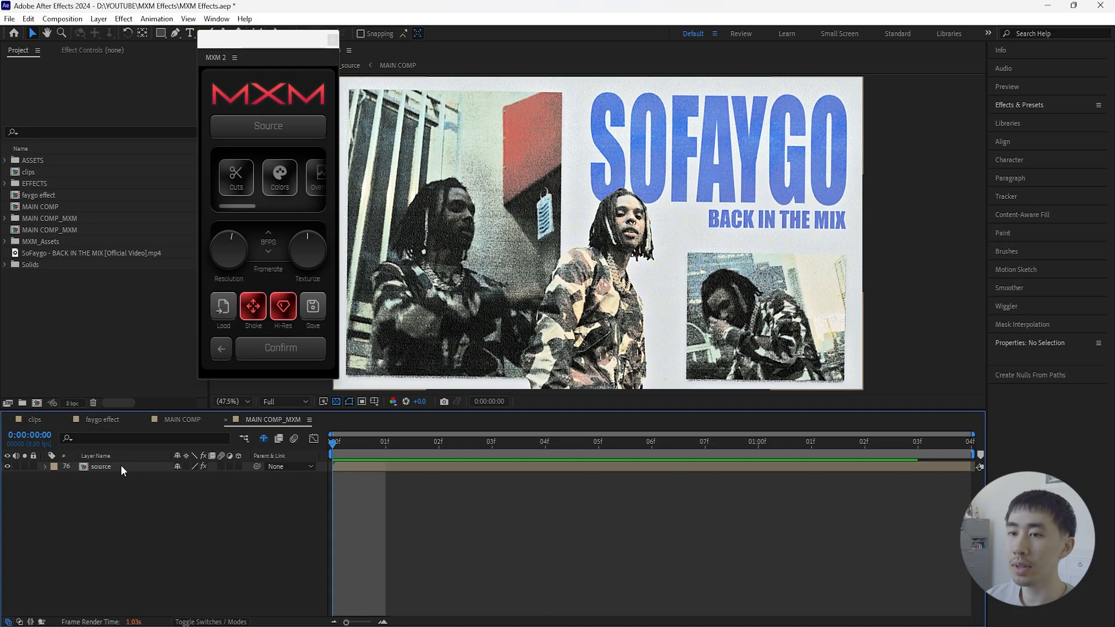
- Inspect the nested source layer down to the original MAIN COMP layers and return to MAIN COMP_MXM
double_click(121, 465)
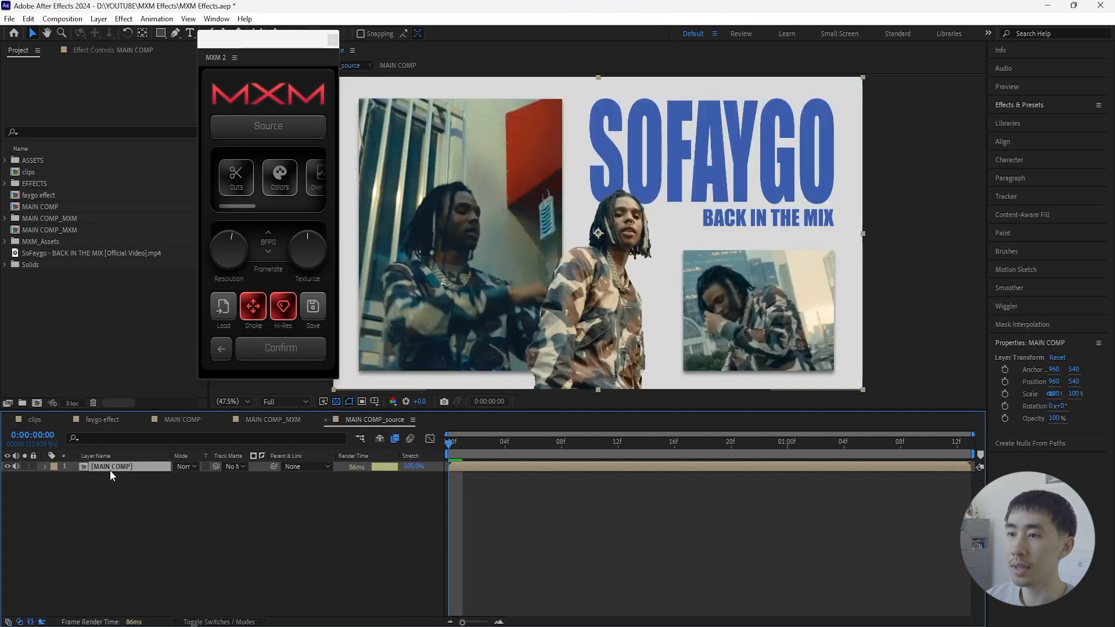
double_click(115, 465)
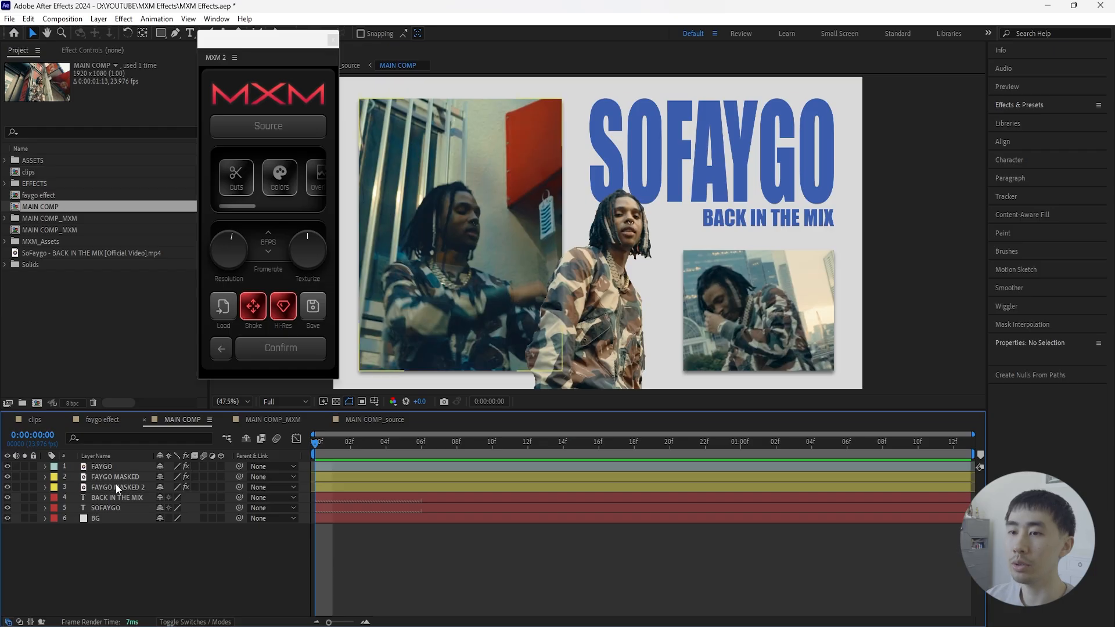
click(280, 419)
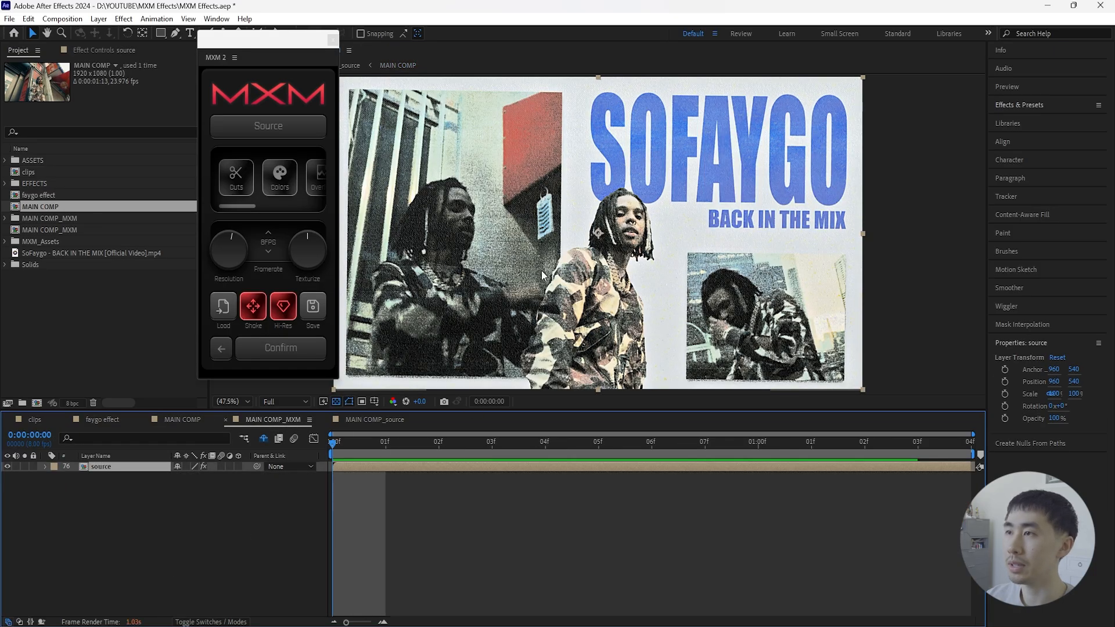
drag(264, 39, 280, 68)
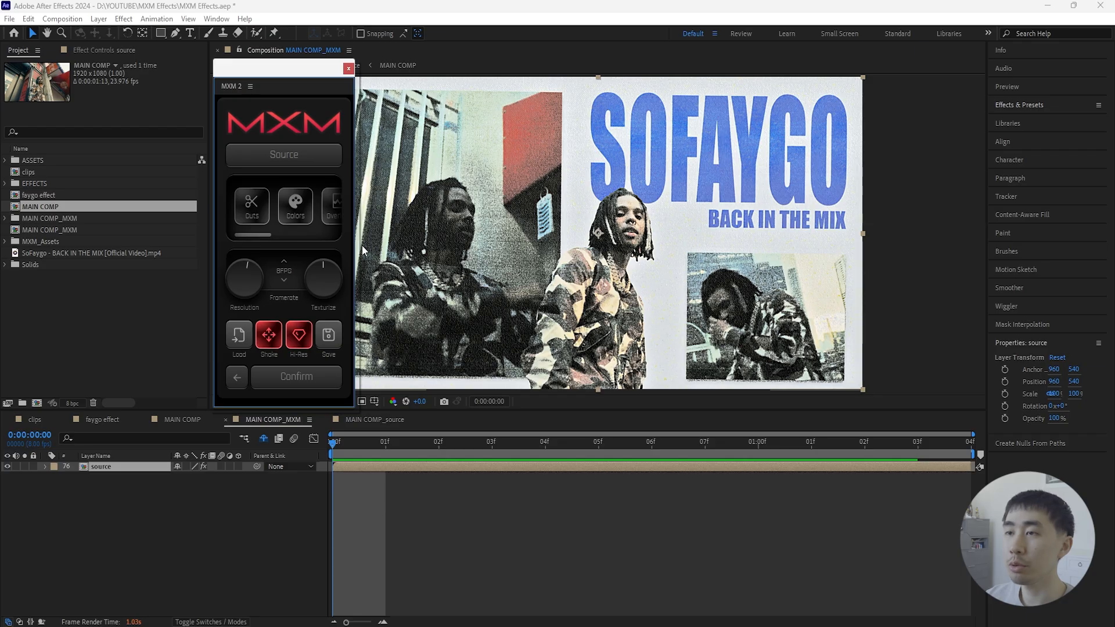
drag(268, 234, 245, 235)
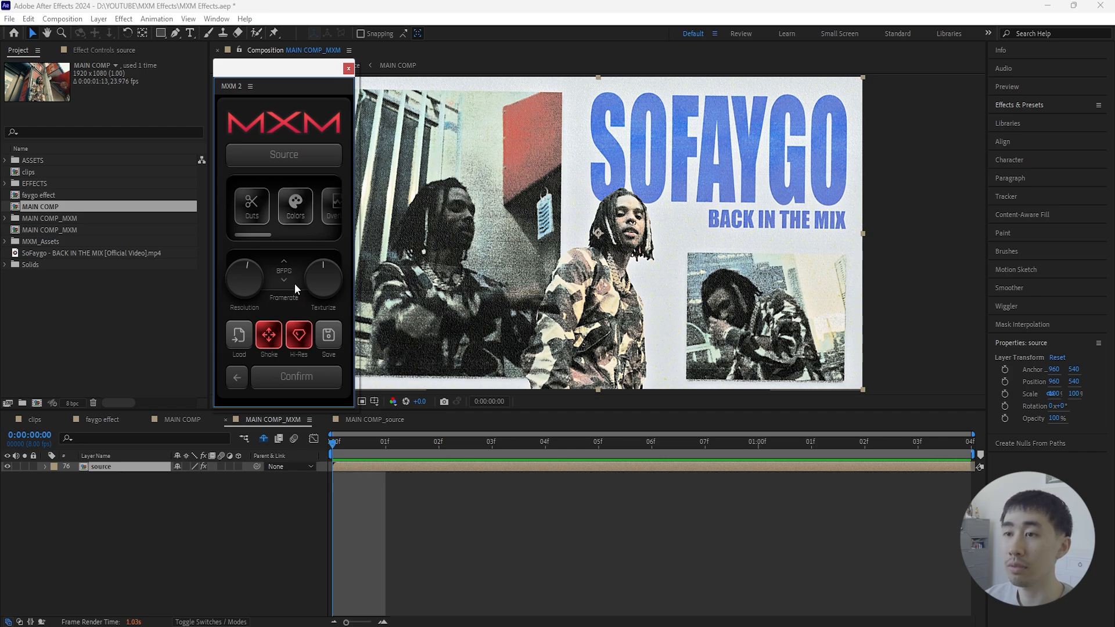
drag(281, 67, 271, 64)
- Preview the animation with the MXM Shake effect disabled and re-enable Shake
click(260, 332)
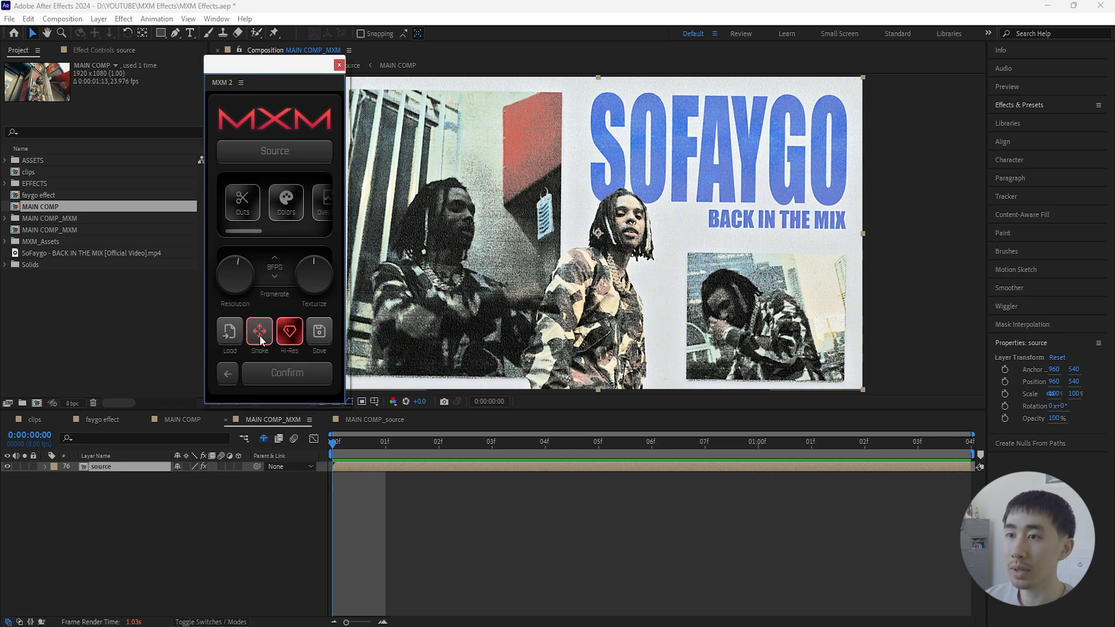
click(281, 509)
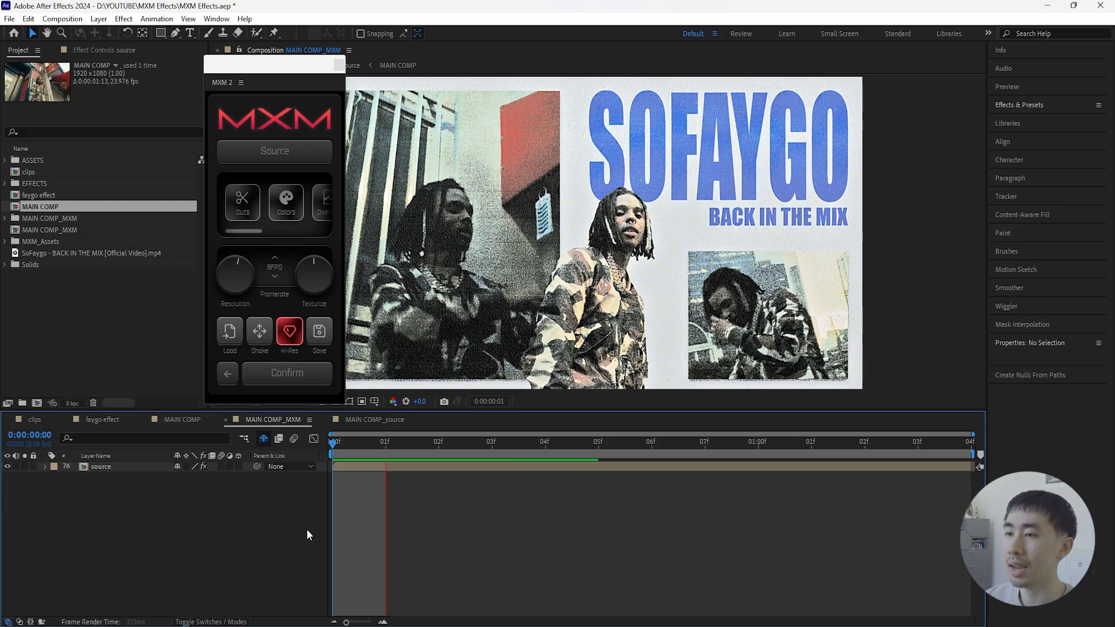
key(space)
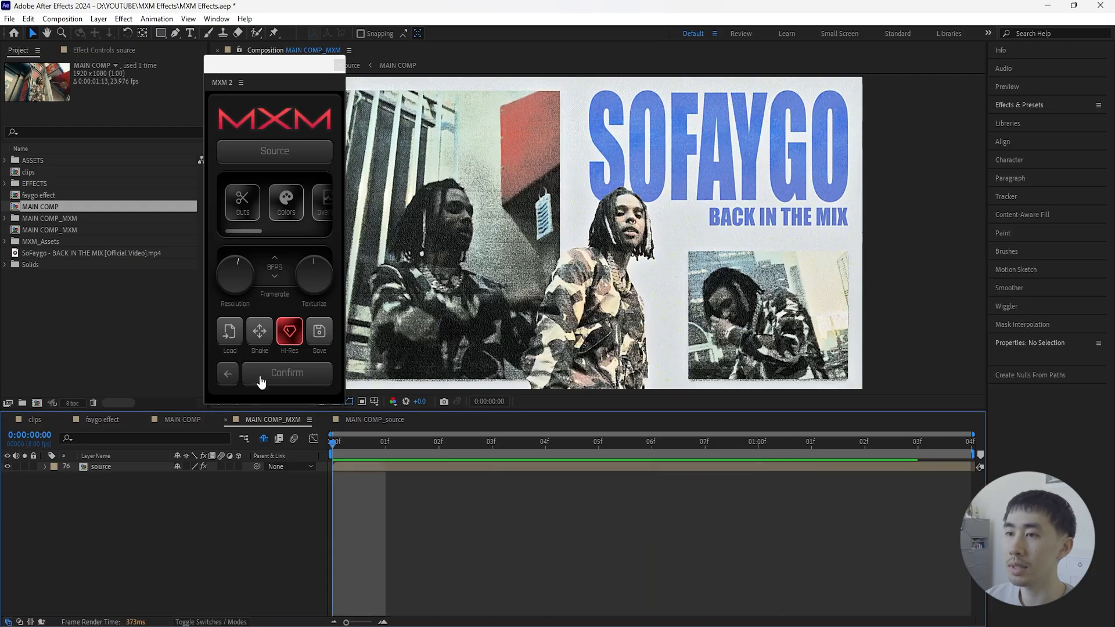
click(261, 334)
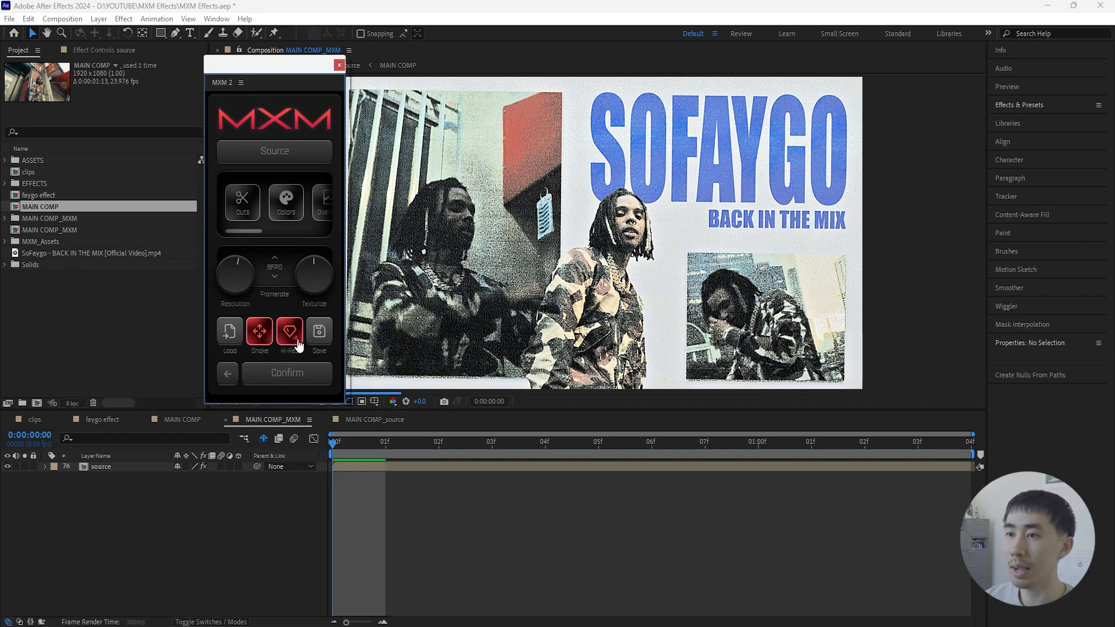
- Play back MAIN COMP_MXM with Shake enabled and return the playhead to the first frame
click(438, 510)
key(space)
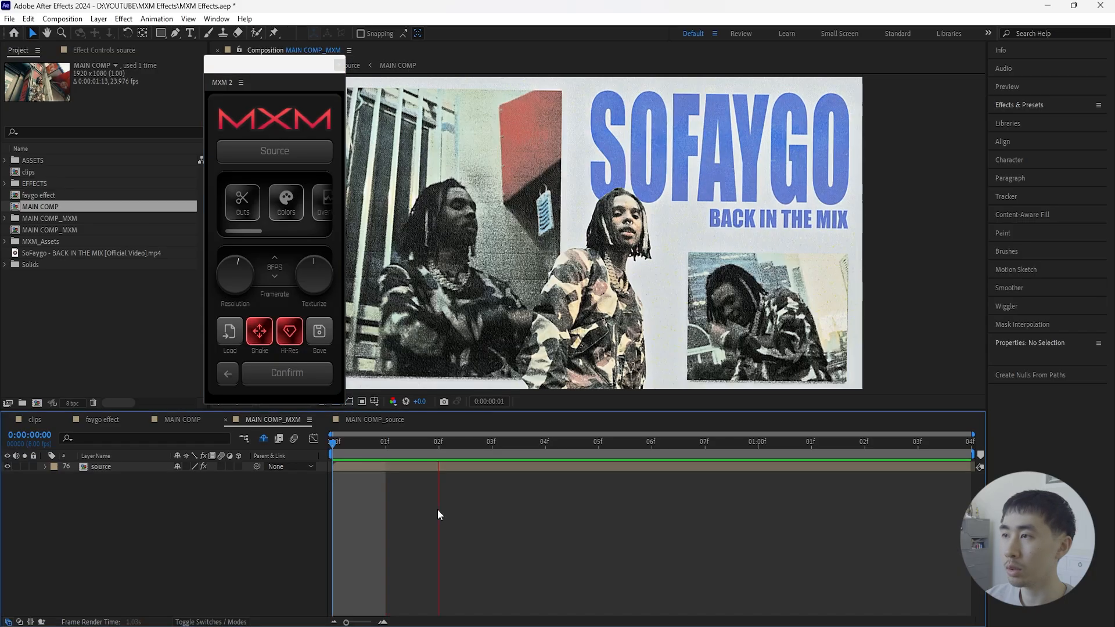
key(space)
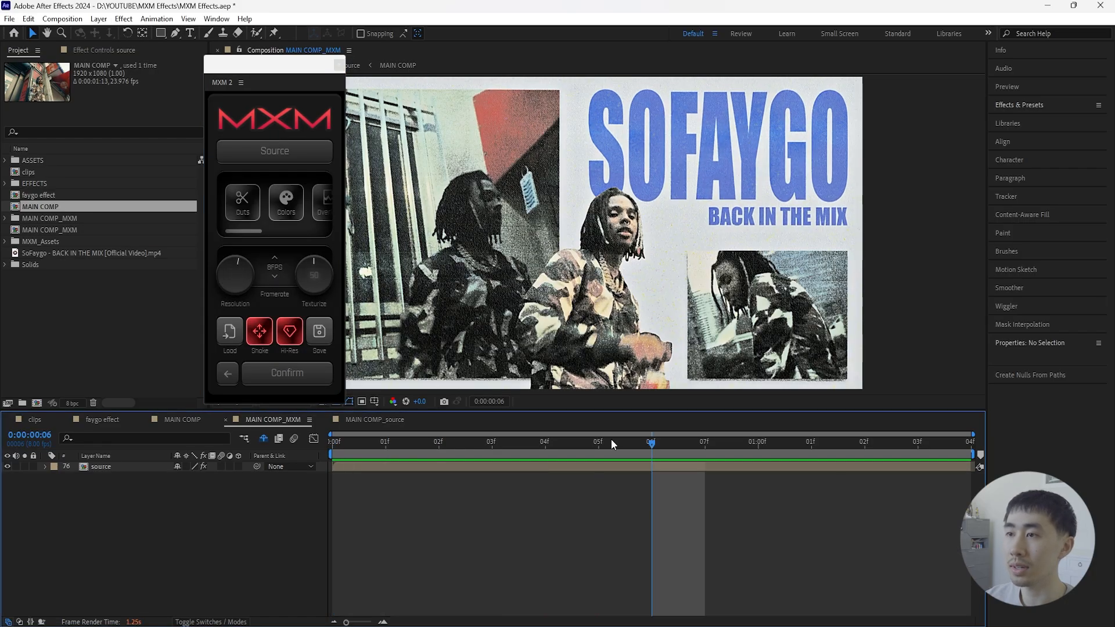
drag(649, 445, 332, 442)
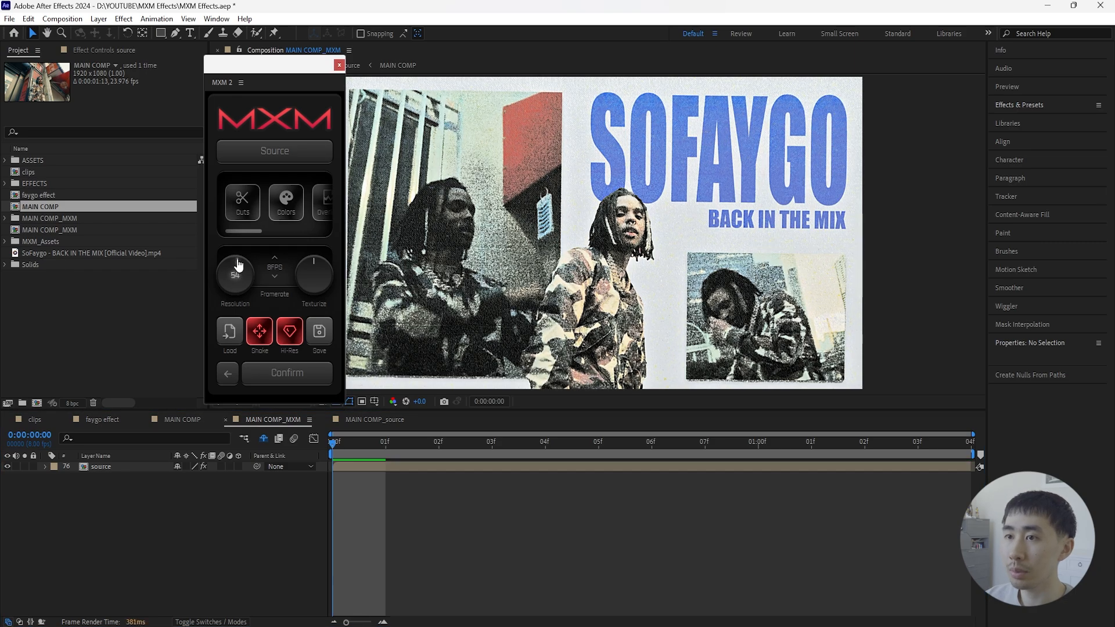
- Lower the MXM Texturize amount to about 38
mouse_move(314, 267)
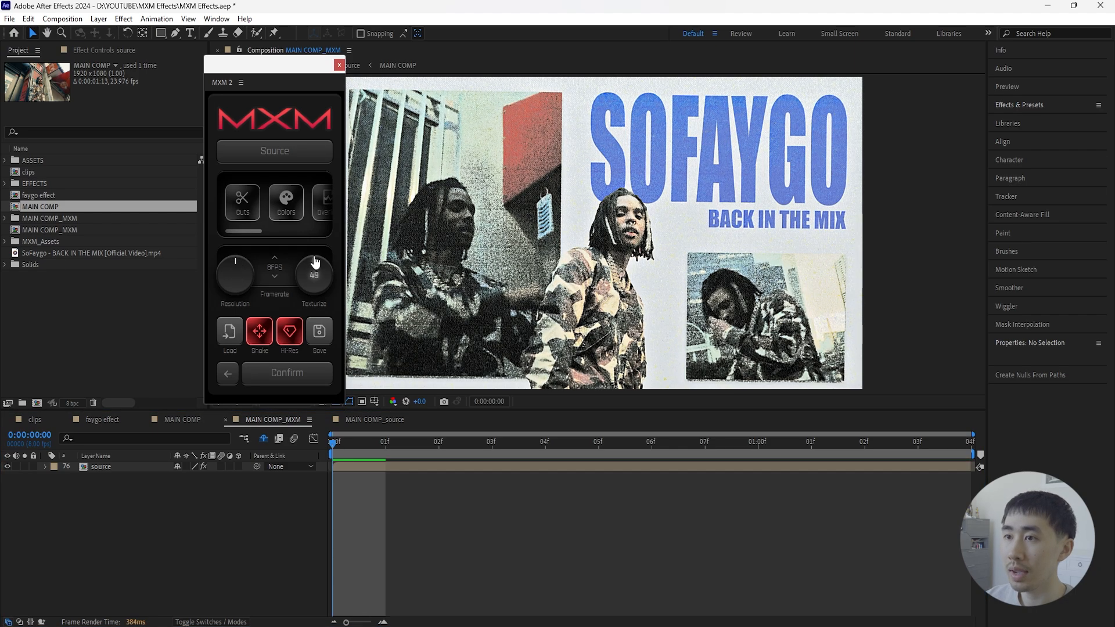
drag(306, 255, 310, 261)
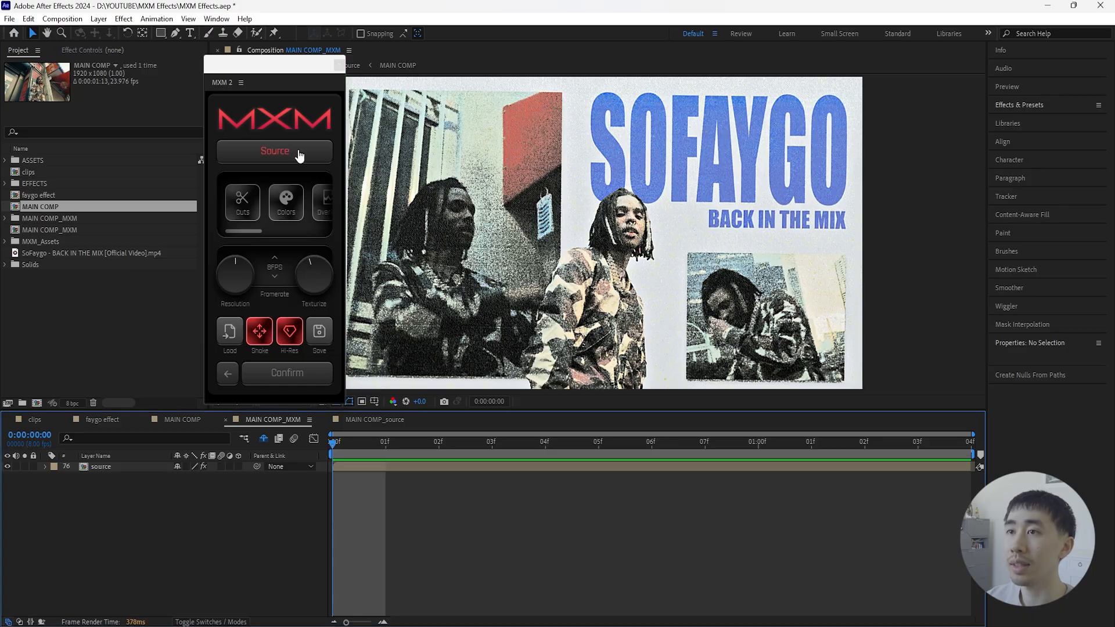
- Open the MXM Source settings, try top-layer textures such as T1 Wool and C1 Carbon, and apply P2 Kraft
click(300, 153)
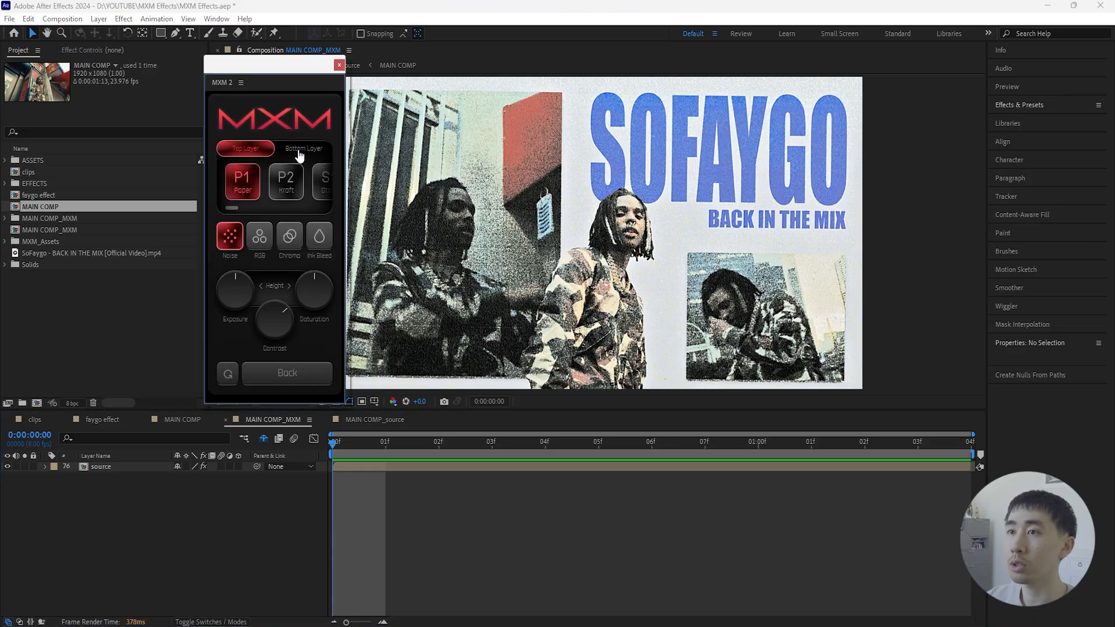
mouse_move(245, 207)
mouse_down()
mouse_move(297, 205)
mouse_move(231, 214)
mouse_move(241, 207)
mouse_up()
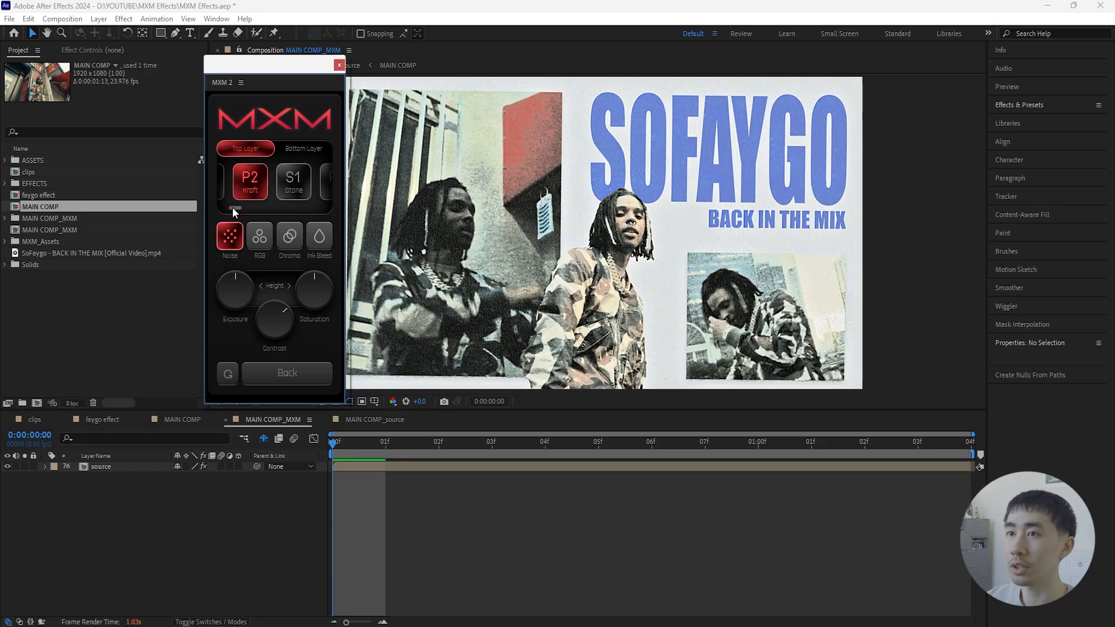
drag(233, 207, 249, 208)
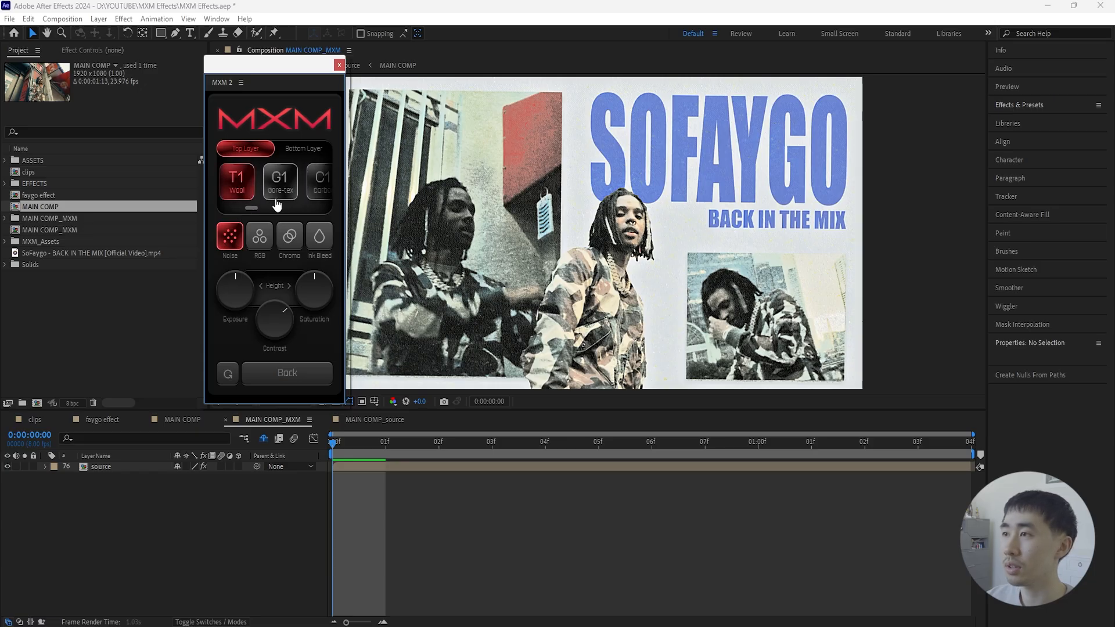
click(321, 181)
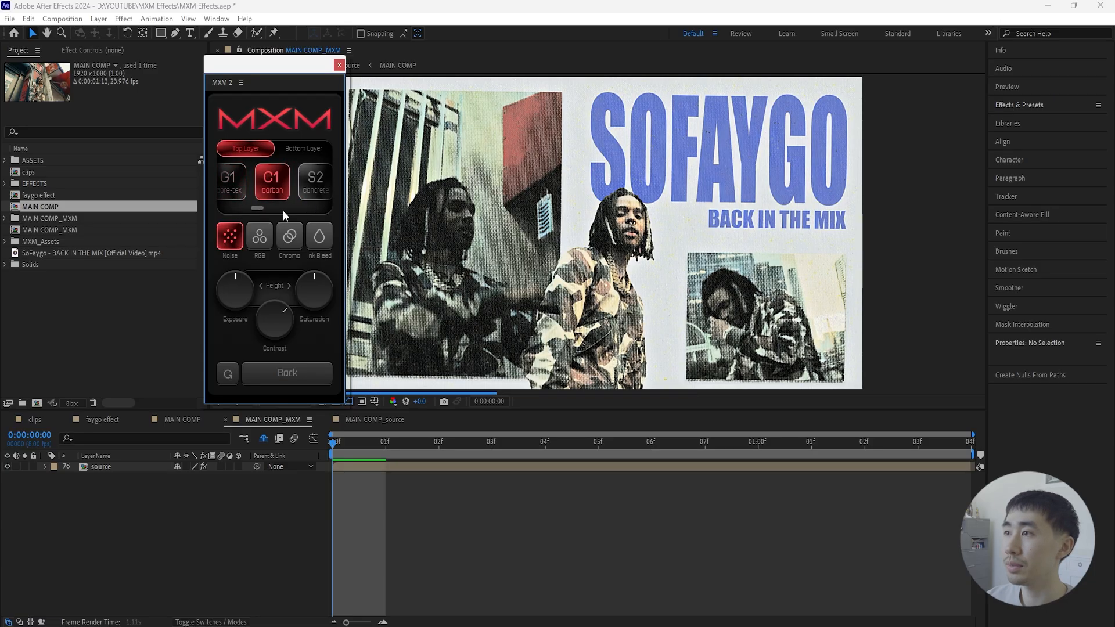
drag(257, 208, 231, 209)
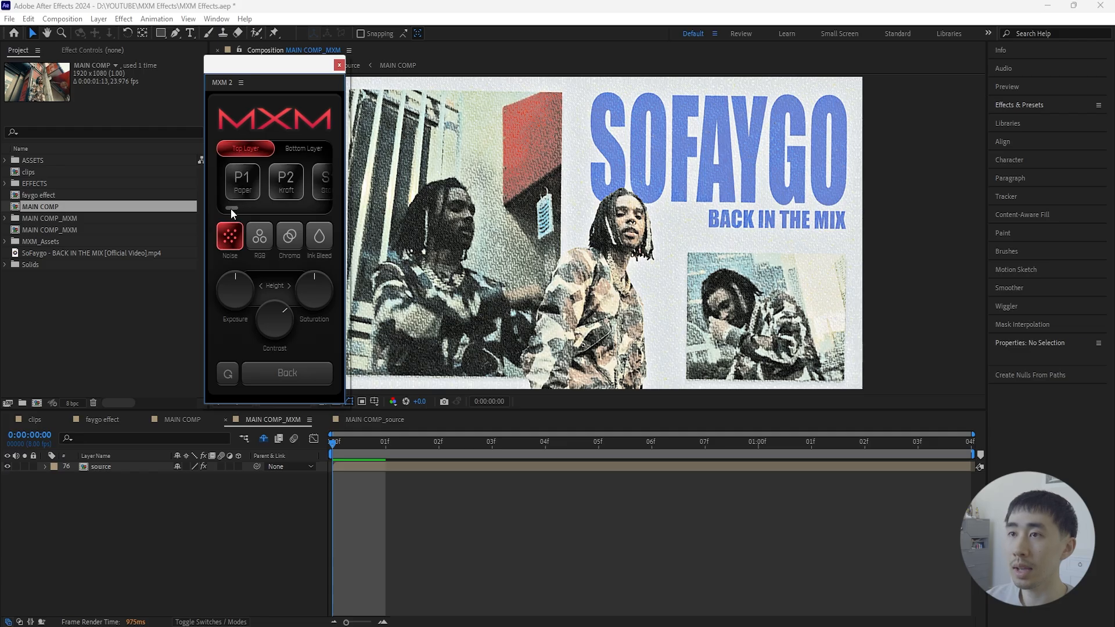
click(286, 185)
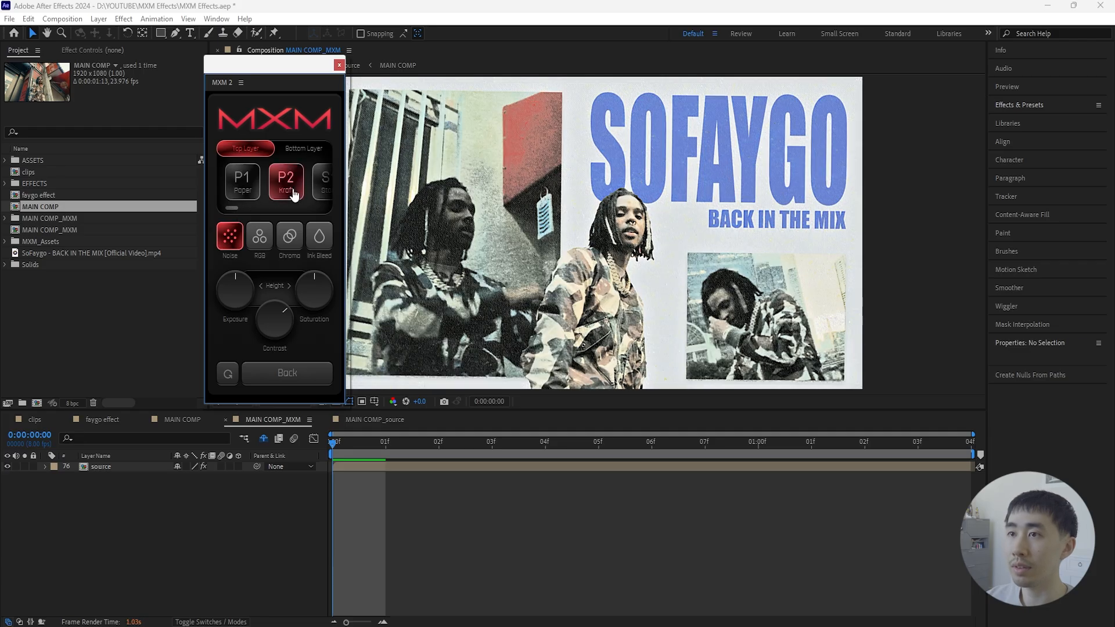
- Set the bottom layer's texture to P2 Kraft and return to the top layer's settings
click(310, 149)
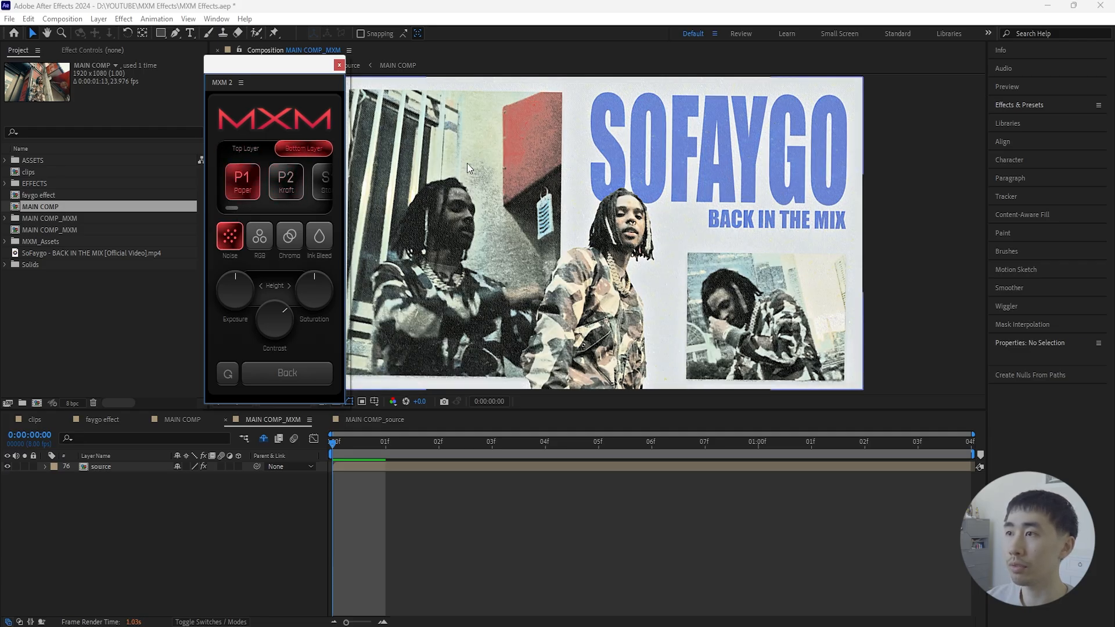
click(287, 197)
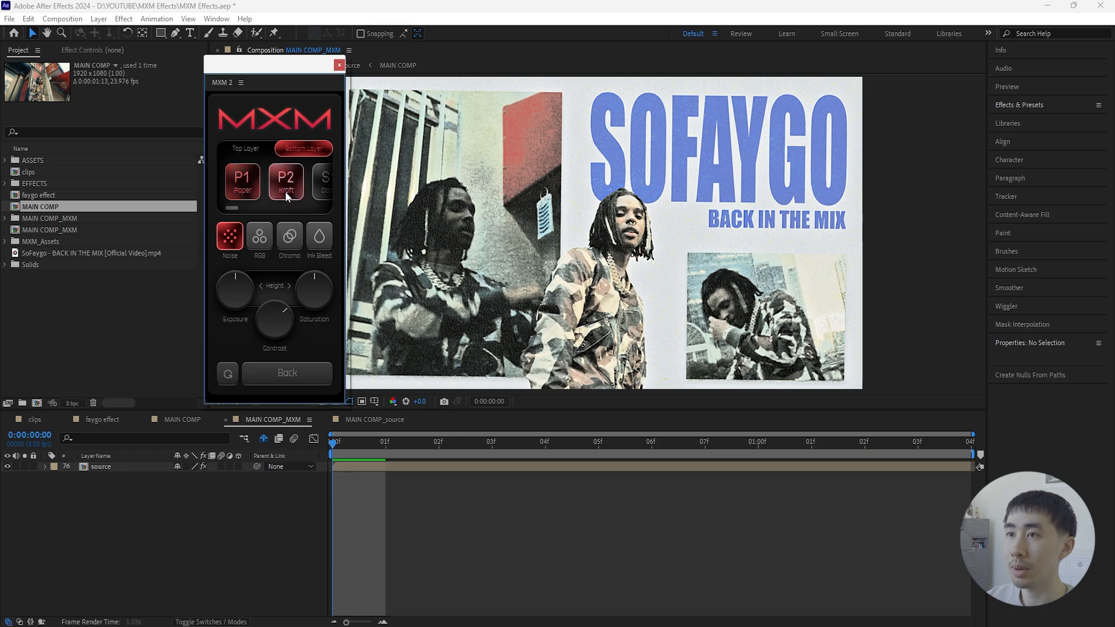
click(254, 153)
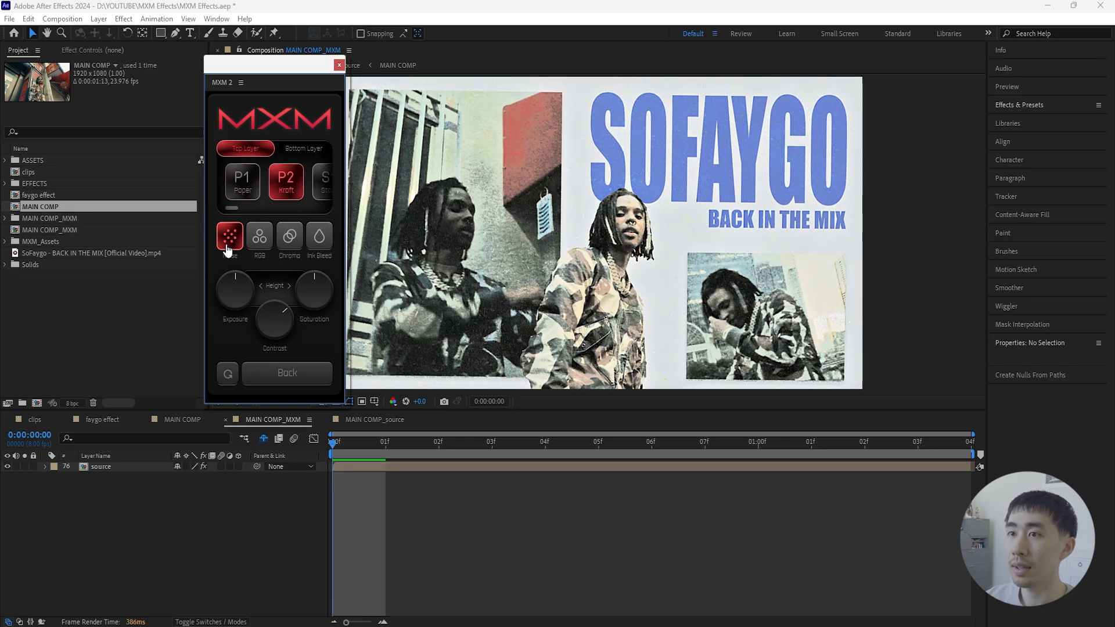
- Try the RGB option on the top layer, switch it off again, and enable Chroma
click(262, 240)
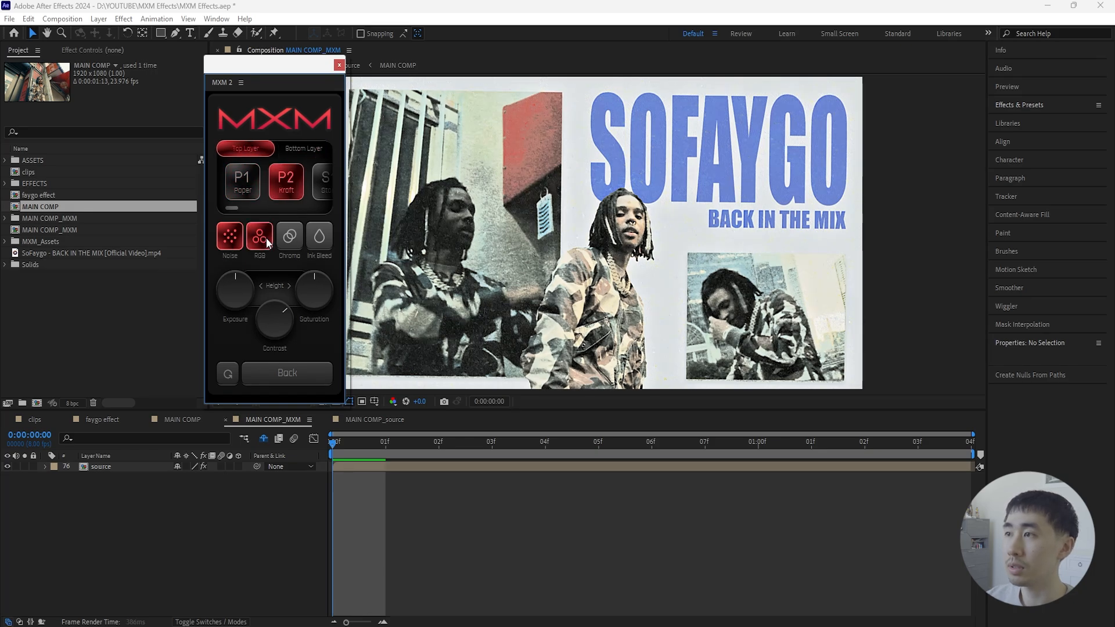
click(265, 239)
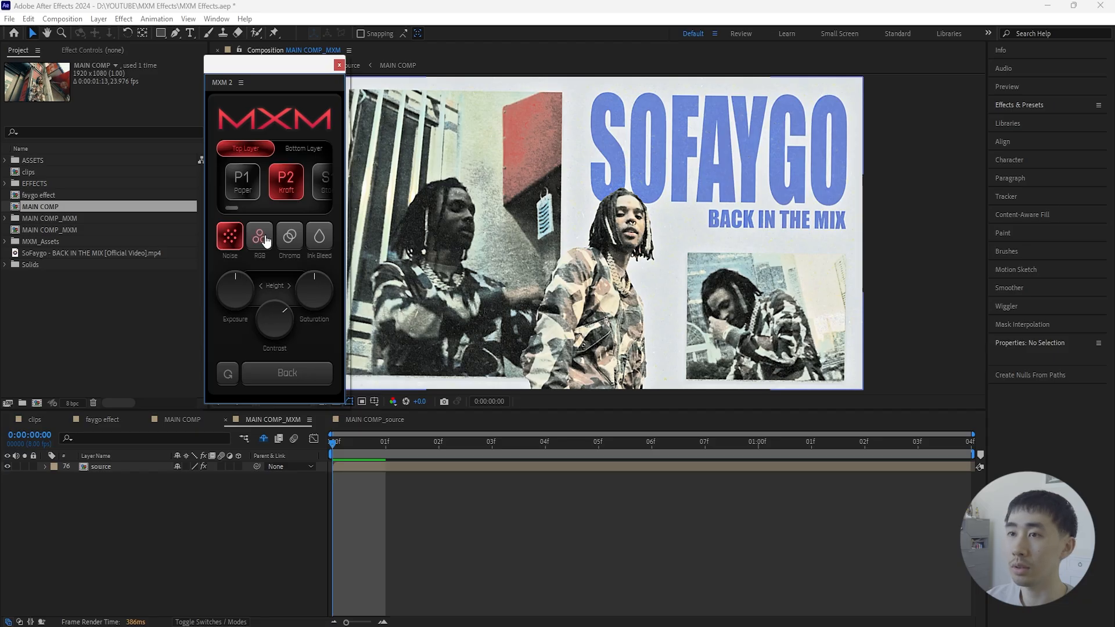
click(292, 241)
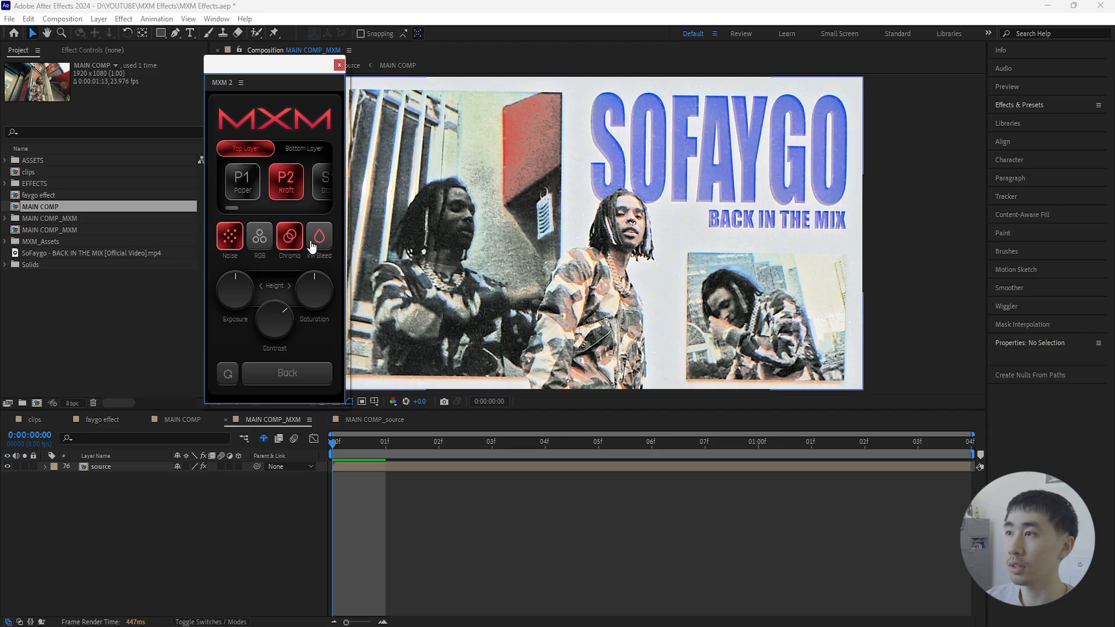
- Switch off the top layer's Chroma option and return to the main MXM effect list
click(301, 240)
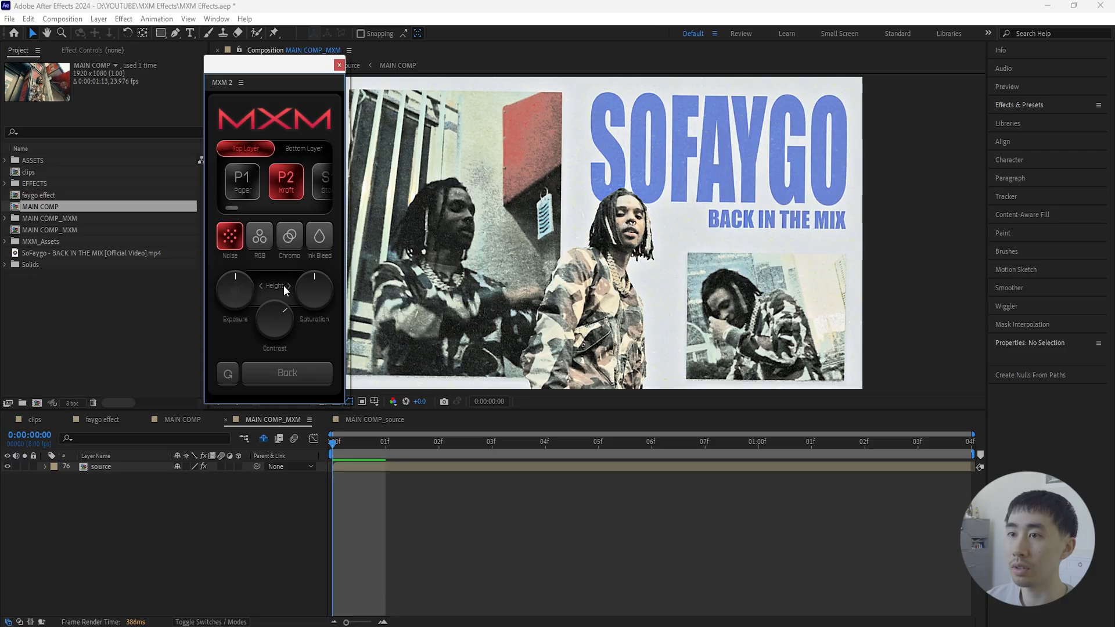
mouse_move(244, 289)
mouse_move(279, 339)
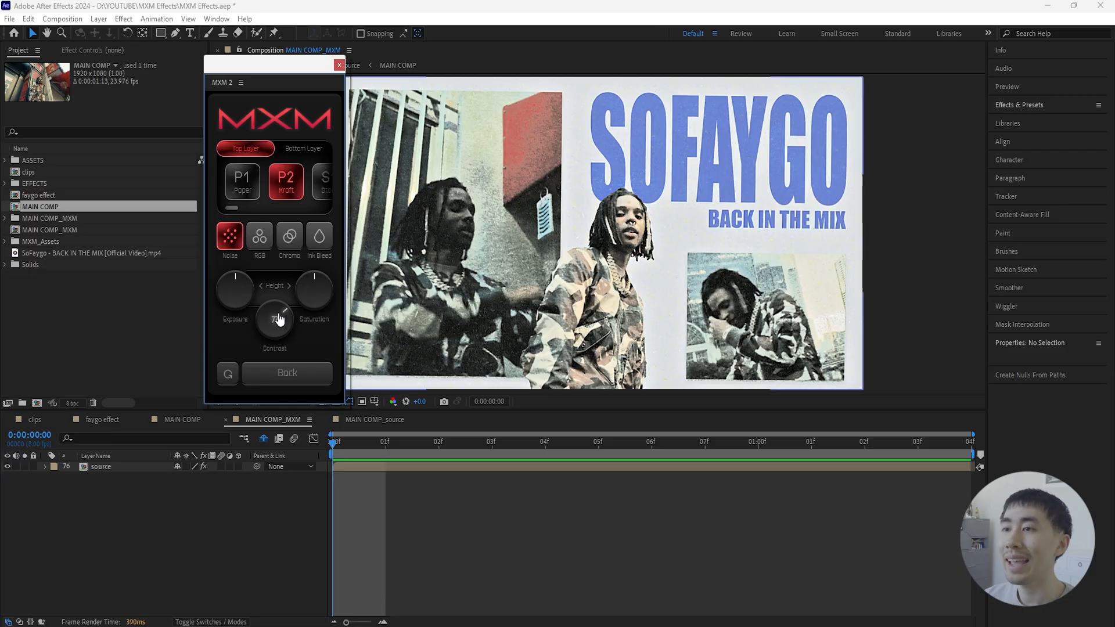
click(296, 380)
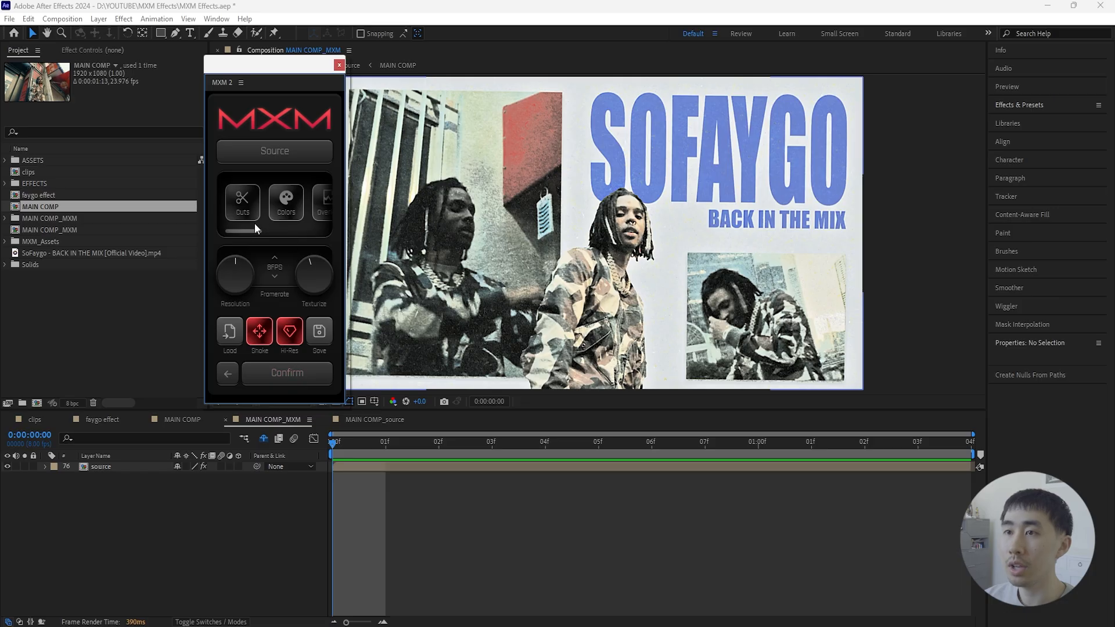
mouse_move(254, 230)
mouse_down()
mouse_move(305, 230)
mouse_move(251, 234)
mouse_up()
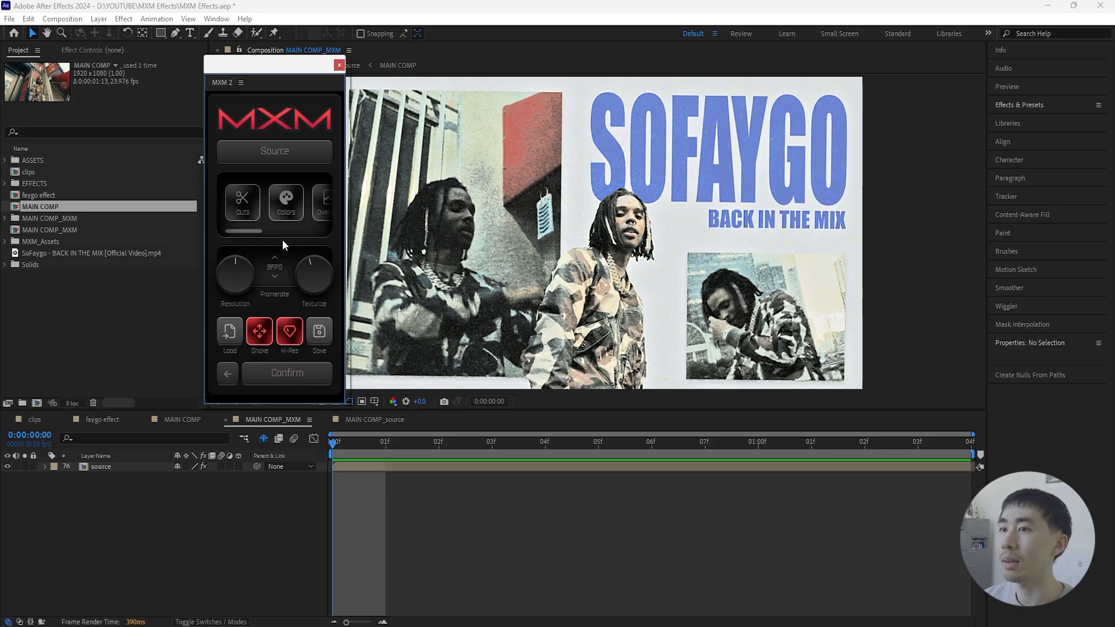
- Add the dot-pattern effect with scan resolution settings, try 8x and 2x among others, and keep 4x
drag(253, 231, 307, 228)
click(290, 208)
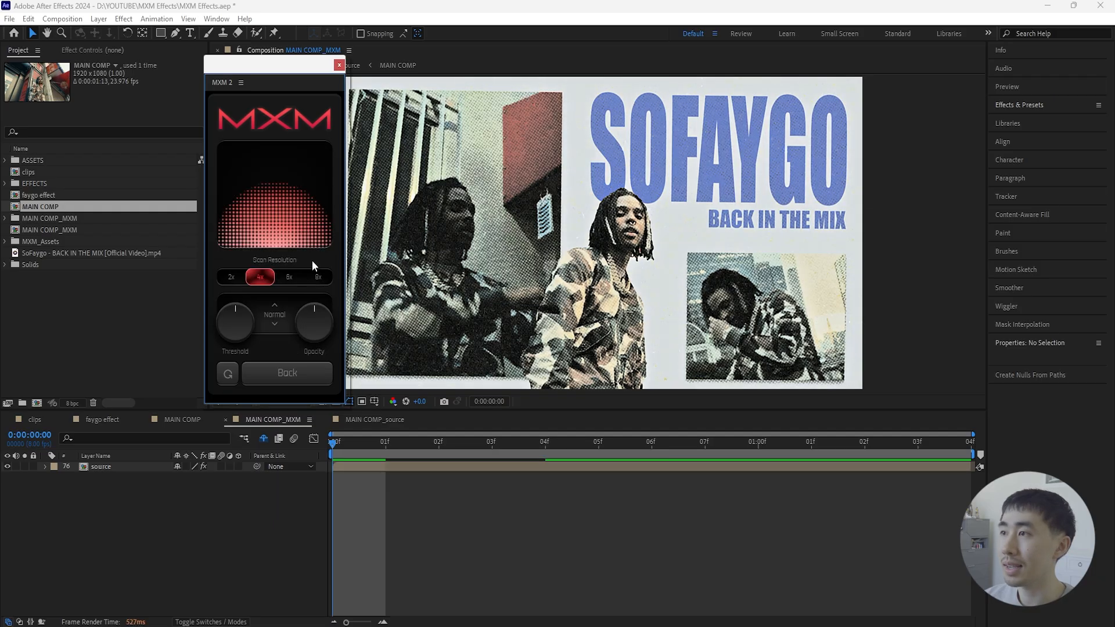
click(290, 280)
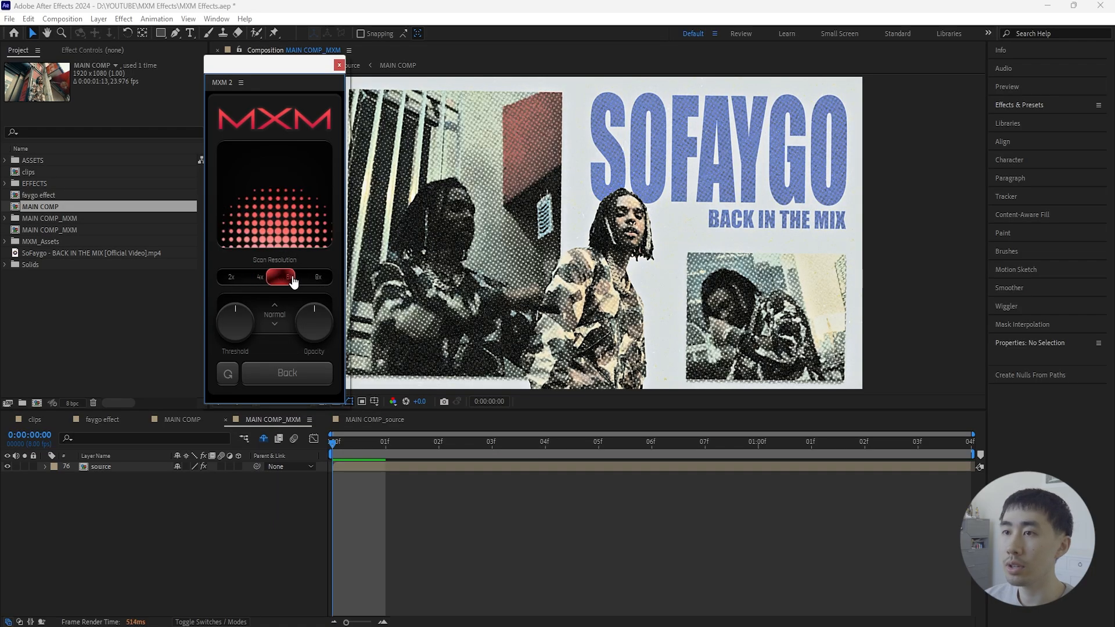
click(317, 278)
click(232, 279)
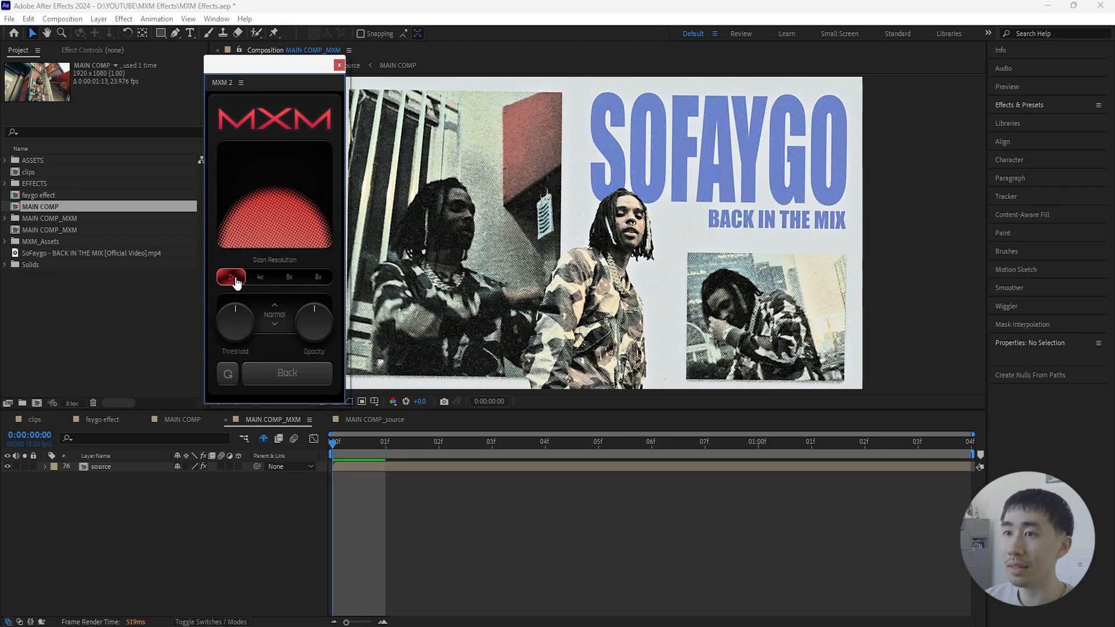
click(259, 278)
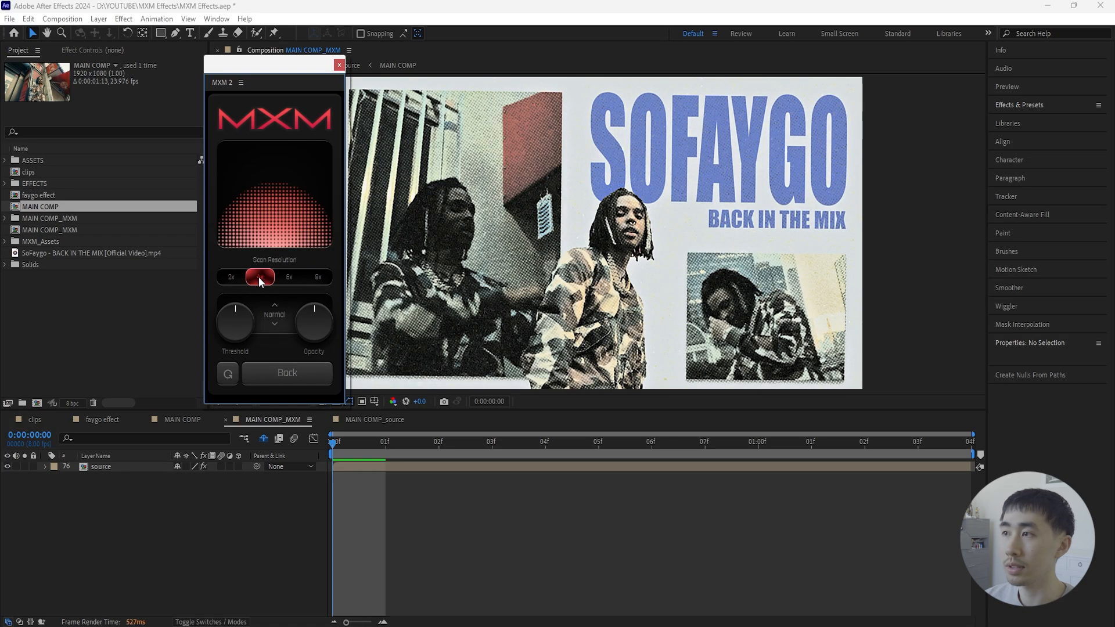
- Keep the dot pattern's blend mode at Normal and slightly adjust its threshold and opacity
click(274, 325)
click(275, 305)
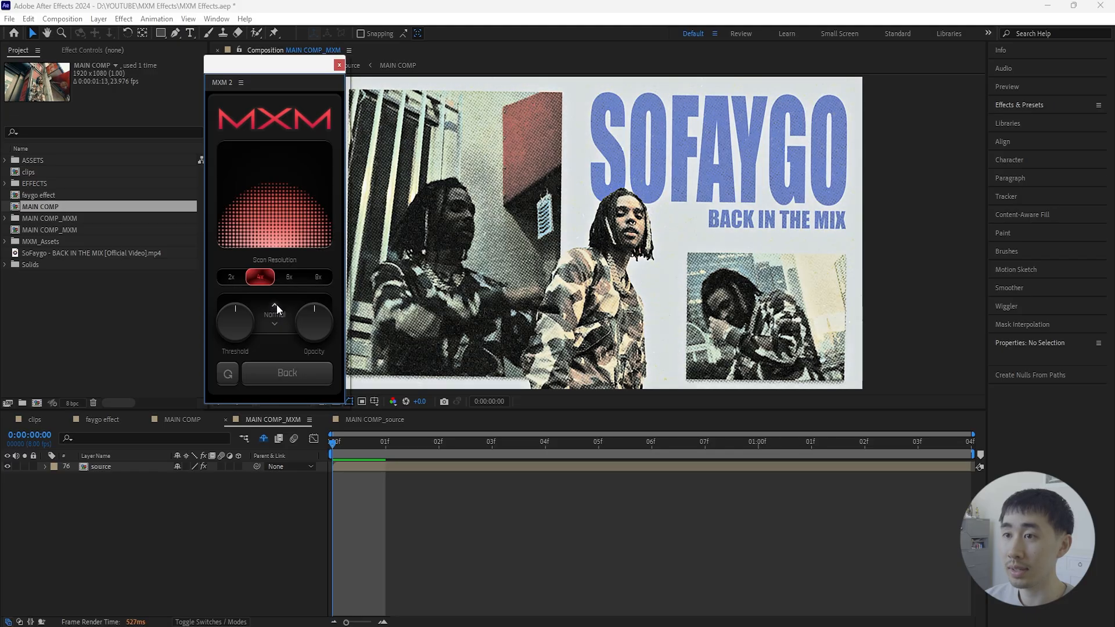
drag(237, 312, 241, 317)
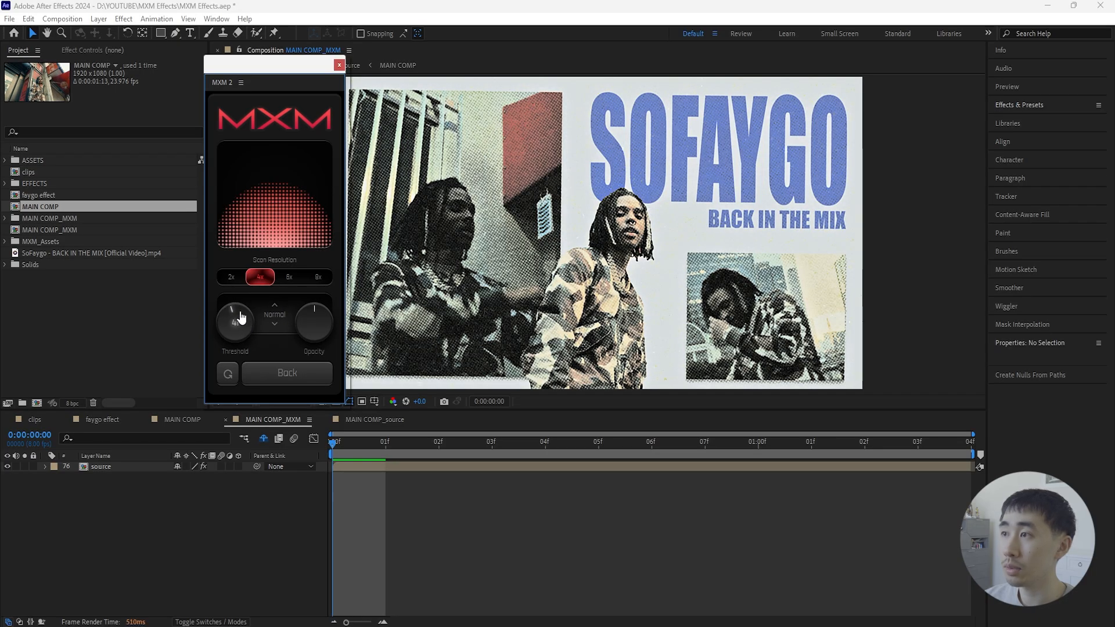
drag(315, 316, 317, 314)
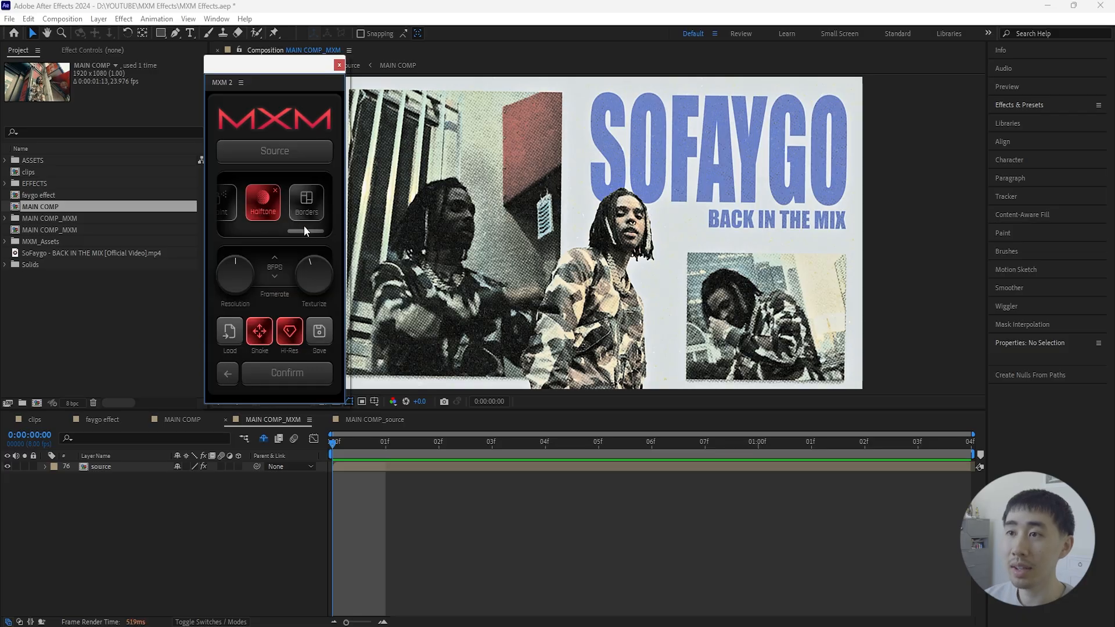
- Add the Cuts effect using Layout 1 with Rips 1, and check it at frame 2
drag(304, 231, 234, 235)
click(242, 211)
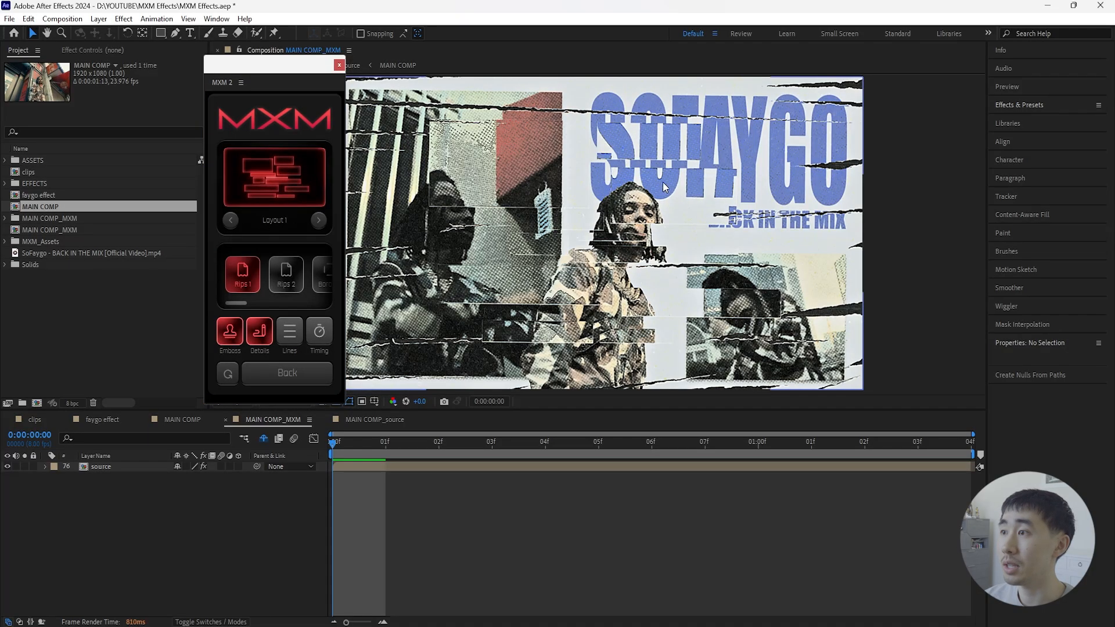
drag(339, 441, 327, 500)
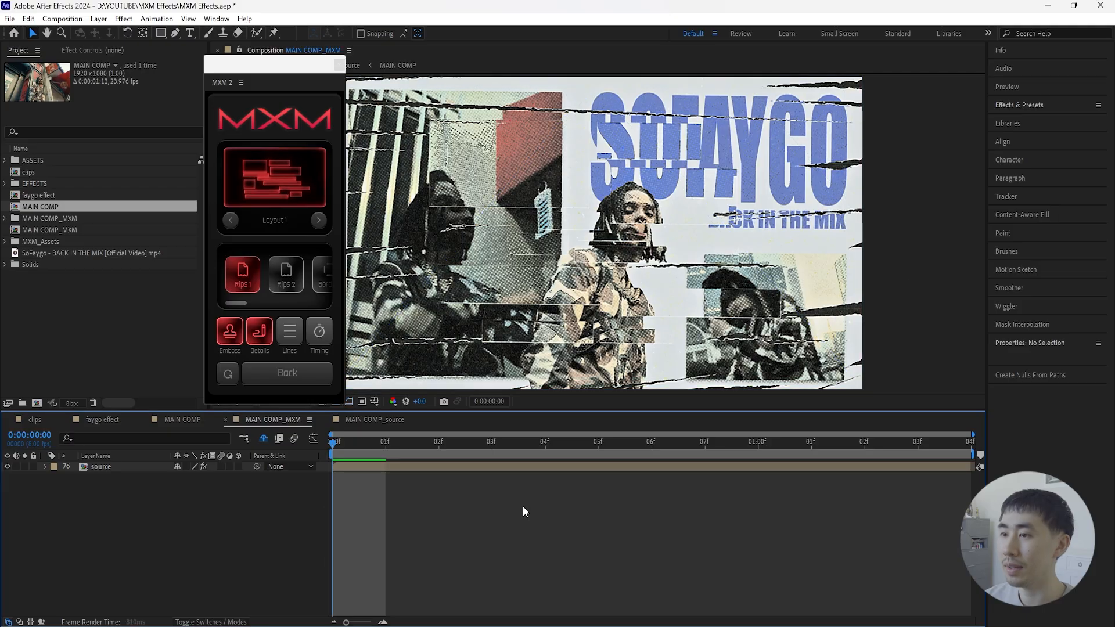
click(439, 442)
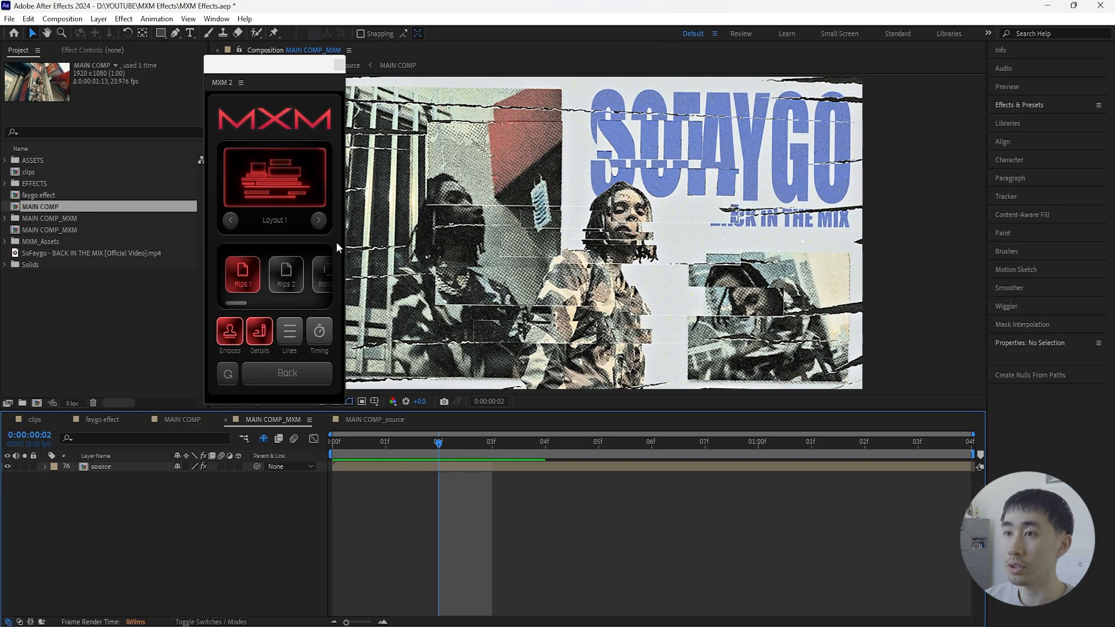
- Switch the Cuts effect to Layout 2 and play back the composition from the first frame
mouse_move(236, 303)
mouse_down()
mouse_move(252, 302)
mouse_move(234, 302)
mouse_up()
click(319, 220)
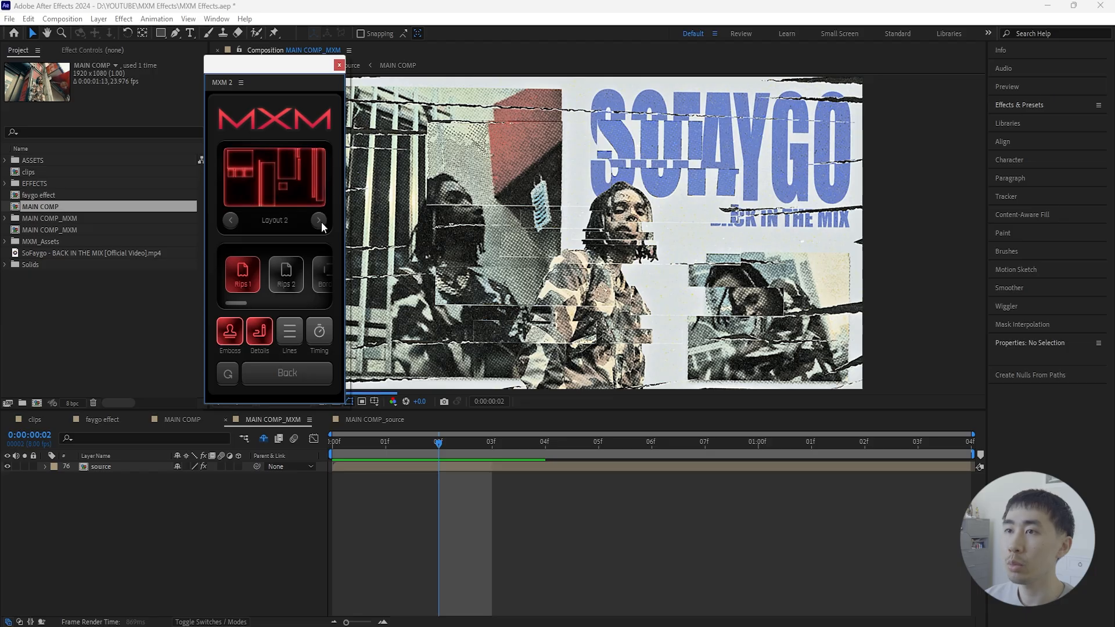
drag(440, 444, 305, 467)
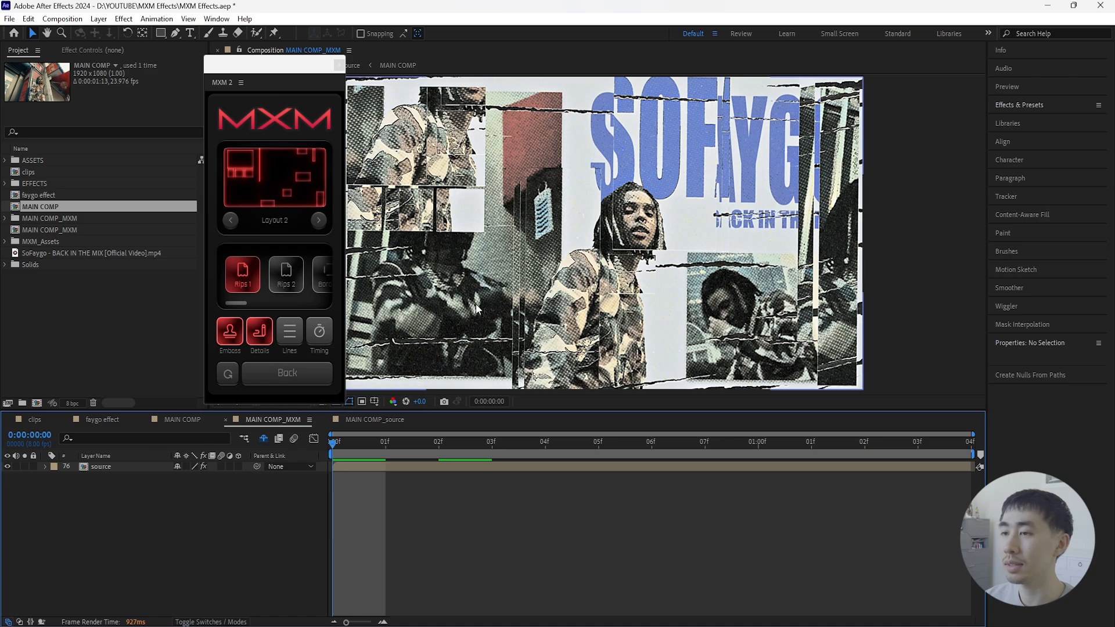
mouse_move(337, 447)
mouse_down()
mouse_move(389, 450)
mouse_move(345, 458)
mouse_up()
key(space)
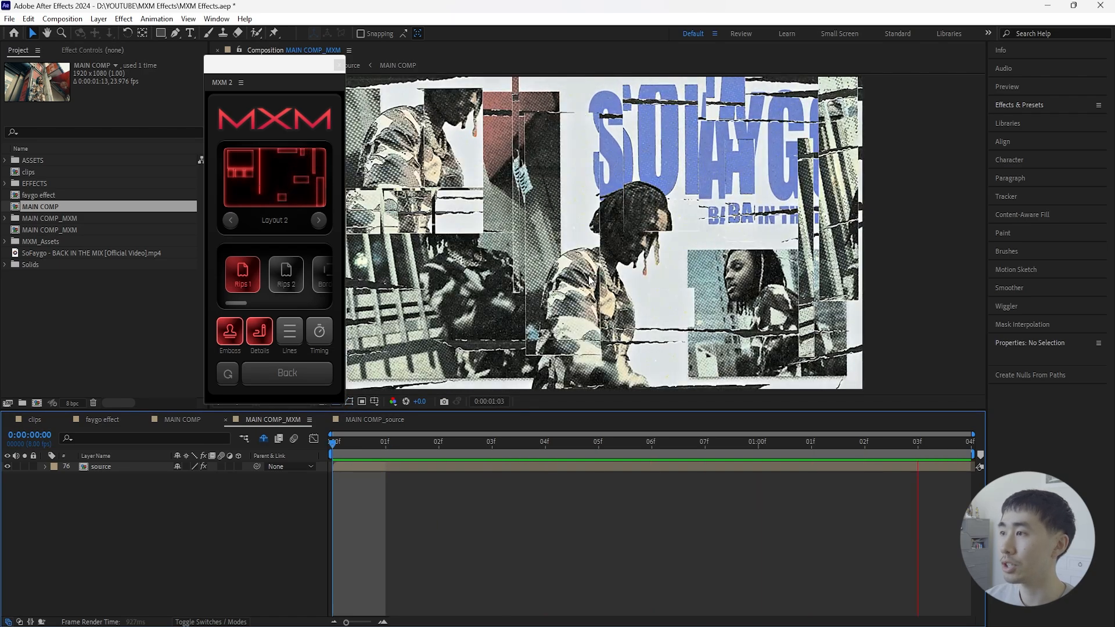
key(space)
key(space)
- Apply the Circles cut style and cycle through layouts such as 4, 5 and 9 back to Layout 1
drag(245, 303, 315, 302)
click(260, 291)
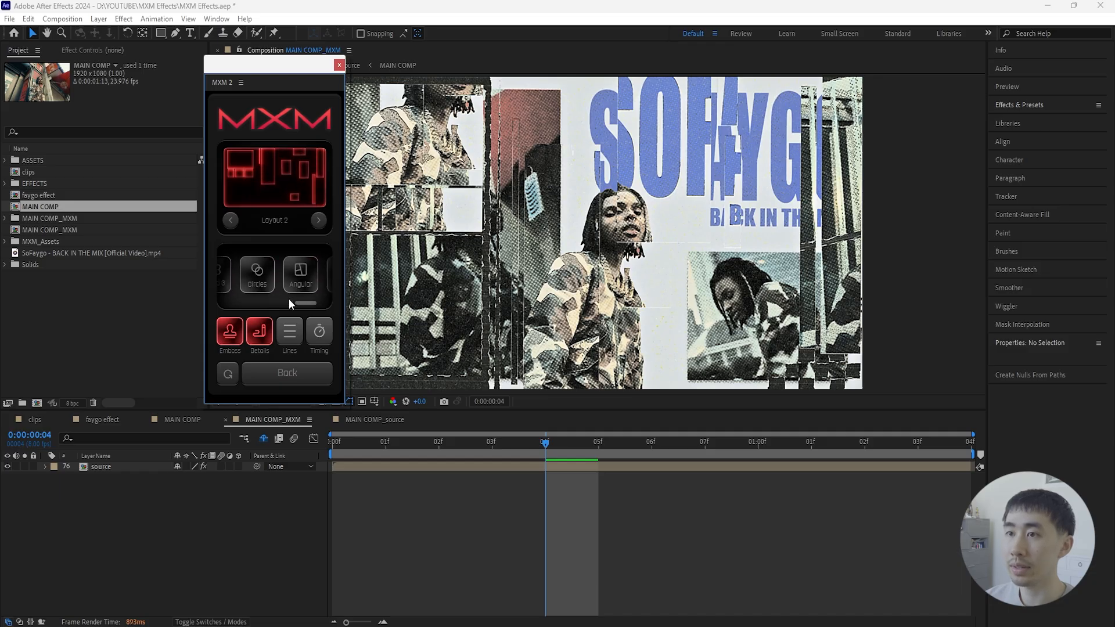
click(283, 284)
click(319, 220)
click(319, 220)
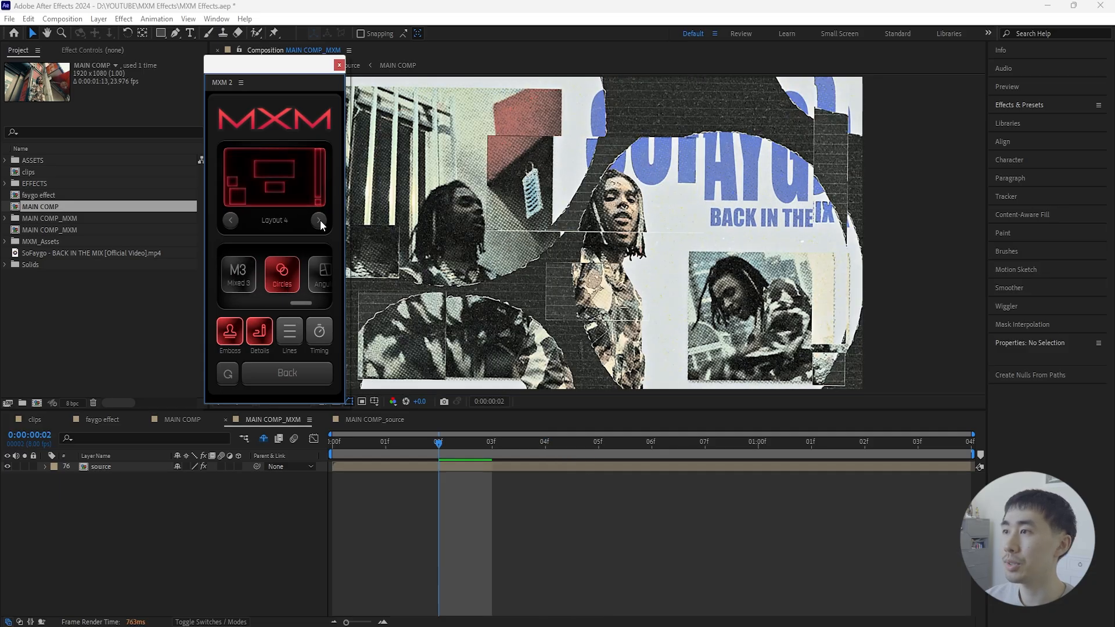
click(319, 220)
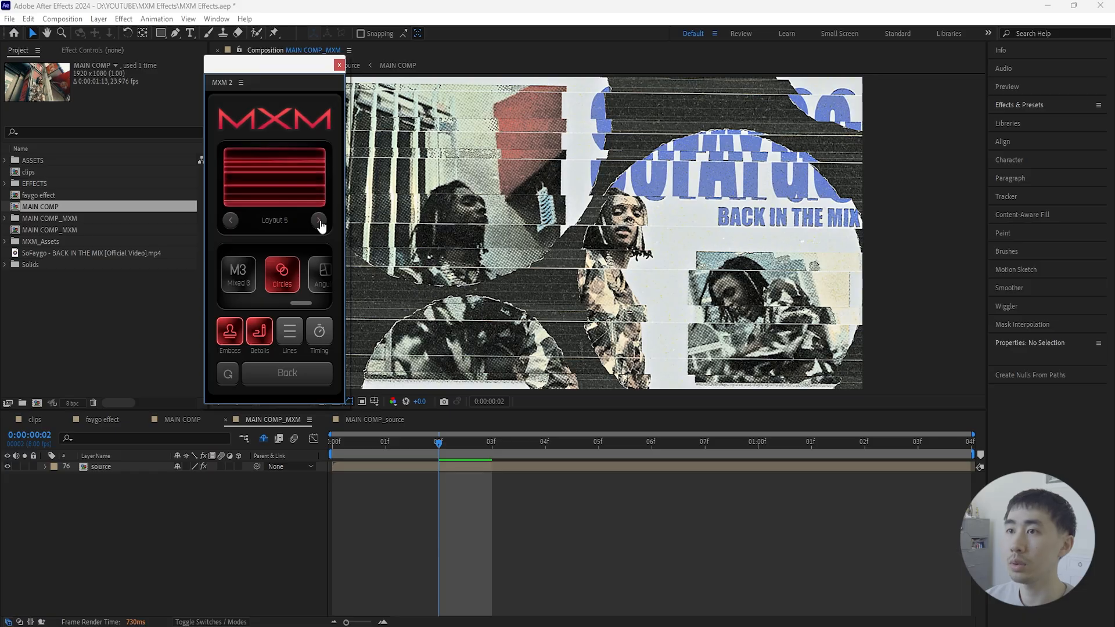
click(319, 220)
click(319, 221)
click(319, 220)
click(319, 220)
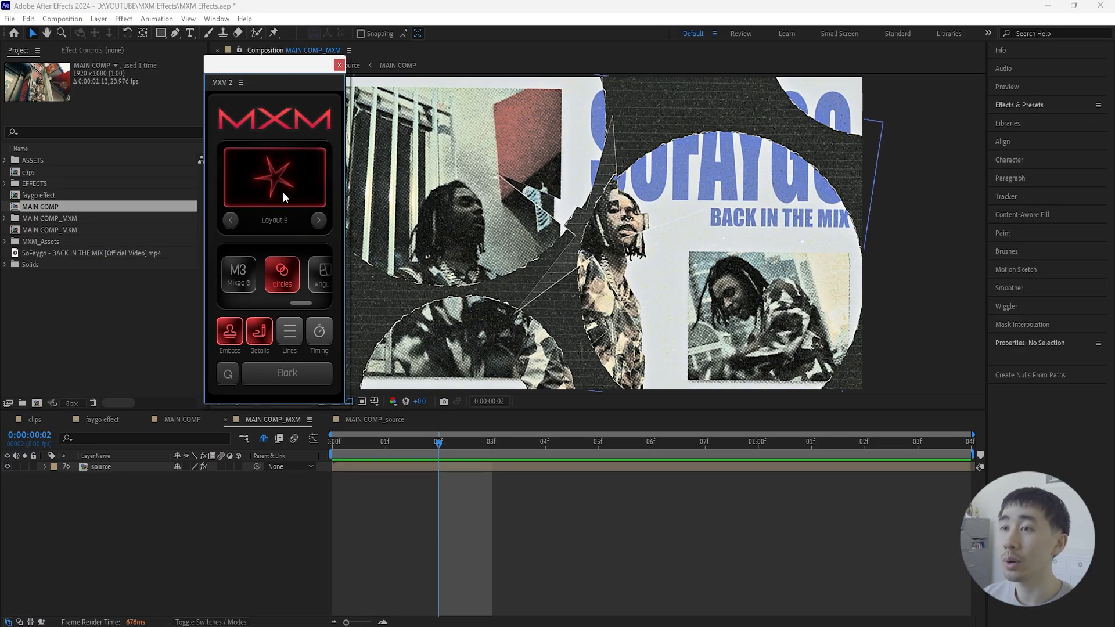
click(318, 220)
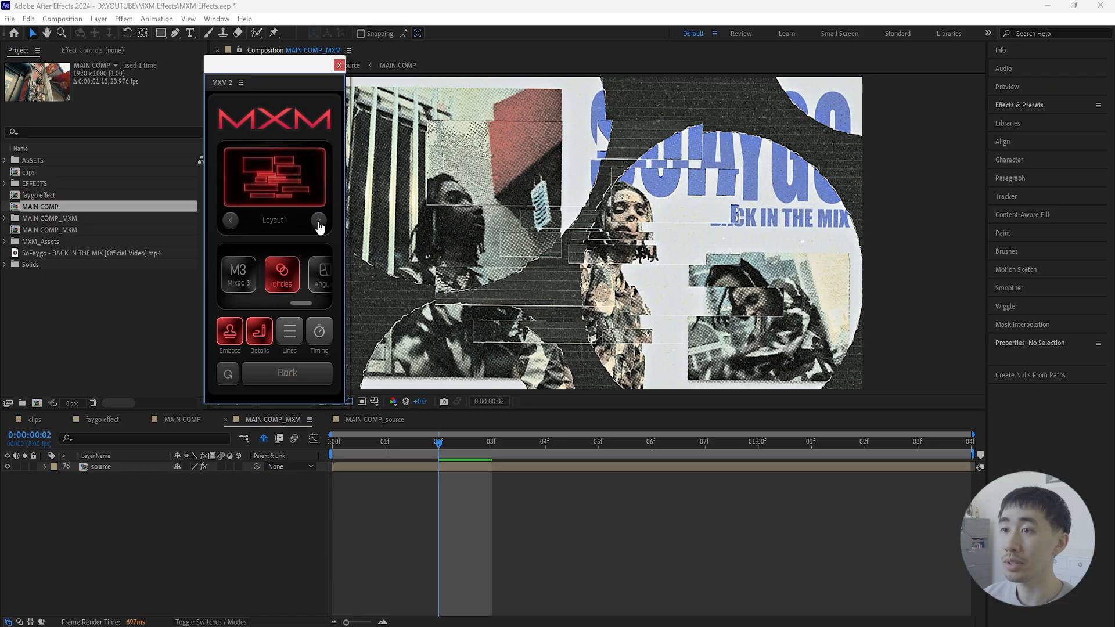
- Remove the Cuts effect and add the Colors effect with the Pastel look
click(290, 377)
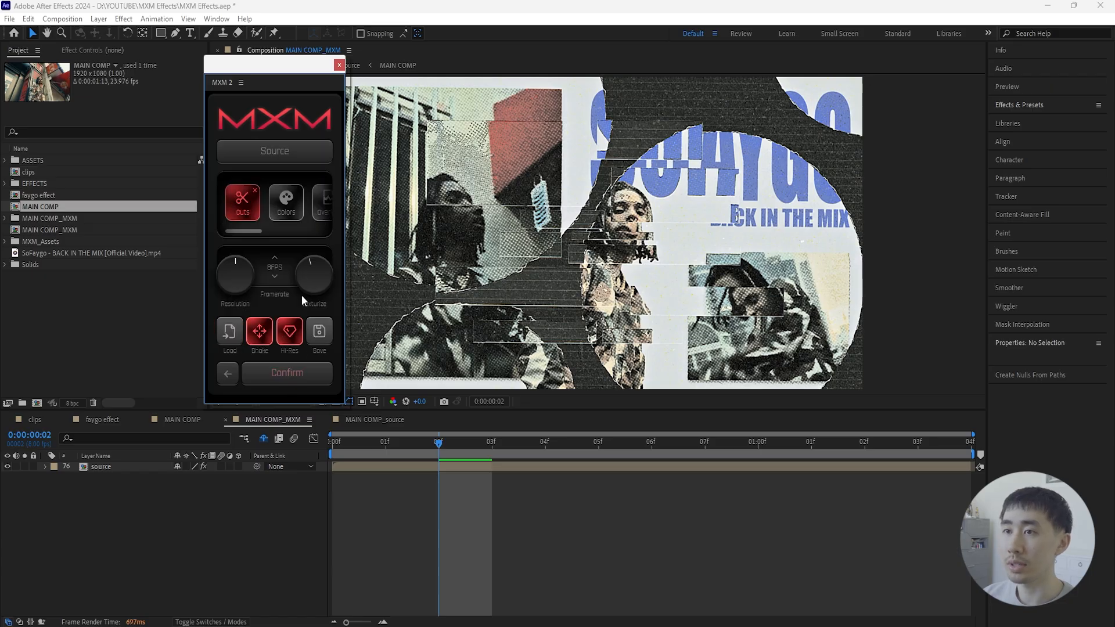
click(255, 192)
click(251, 212)
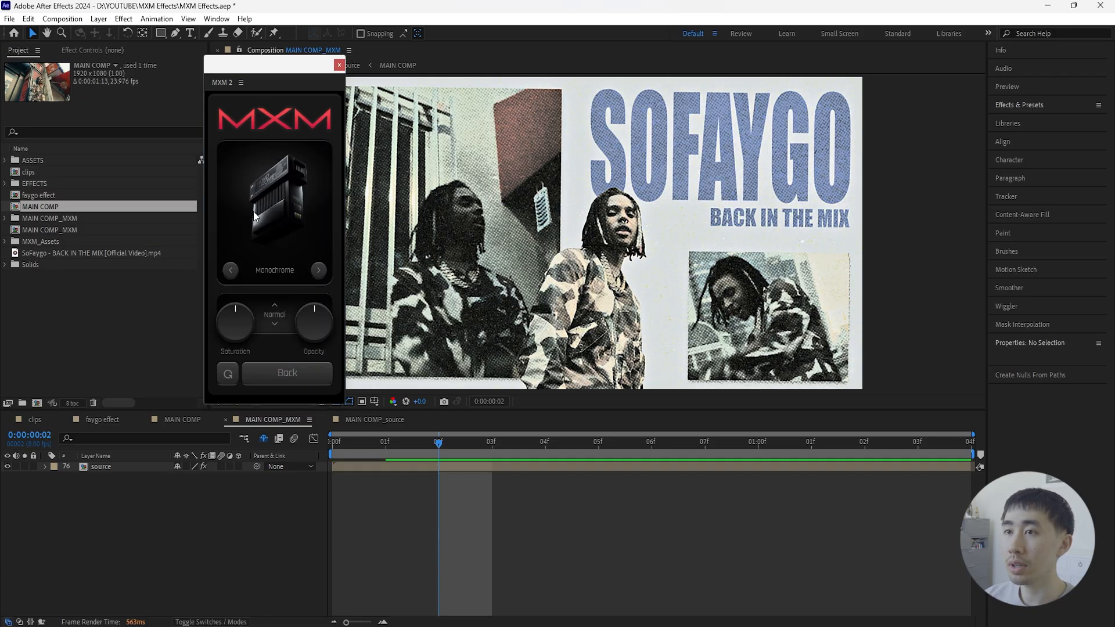
click(318, 271)
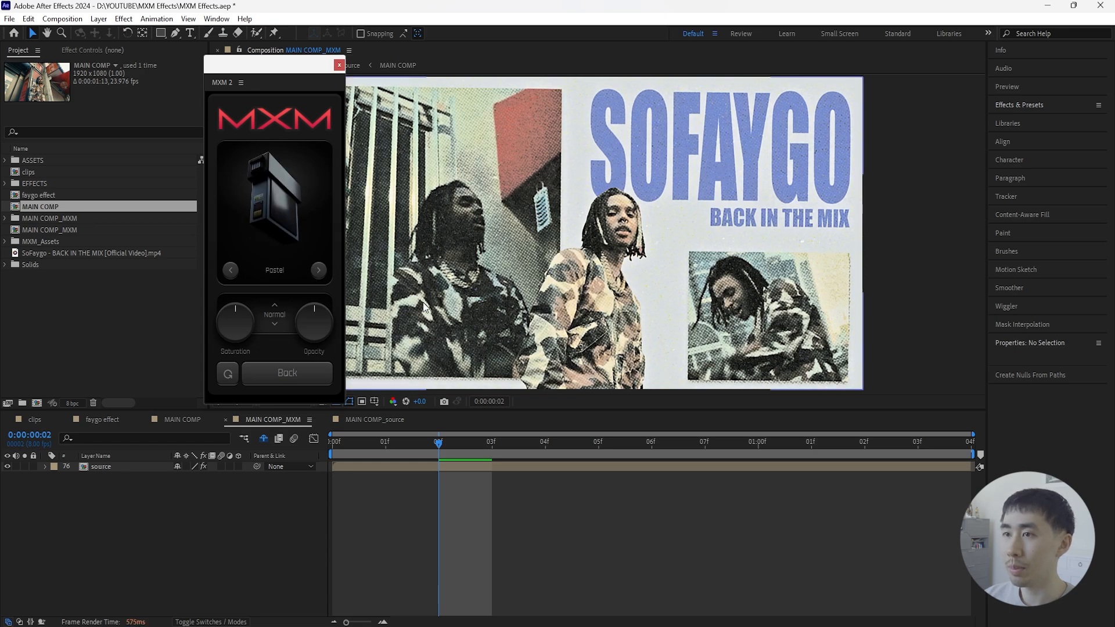
- Preview the Pastel look from the first frame and try the Color blend mode
drag(439, 443, 332, 444)
key(space)
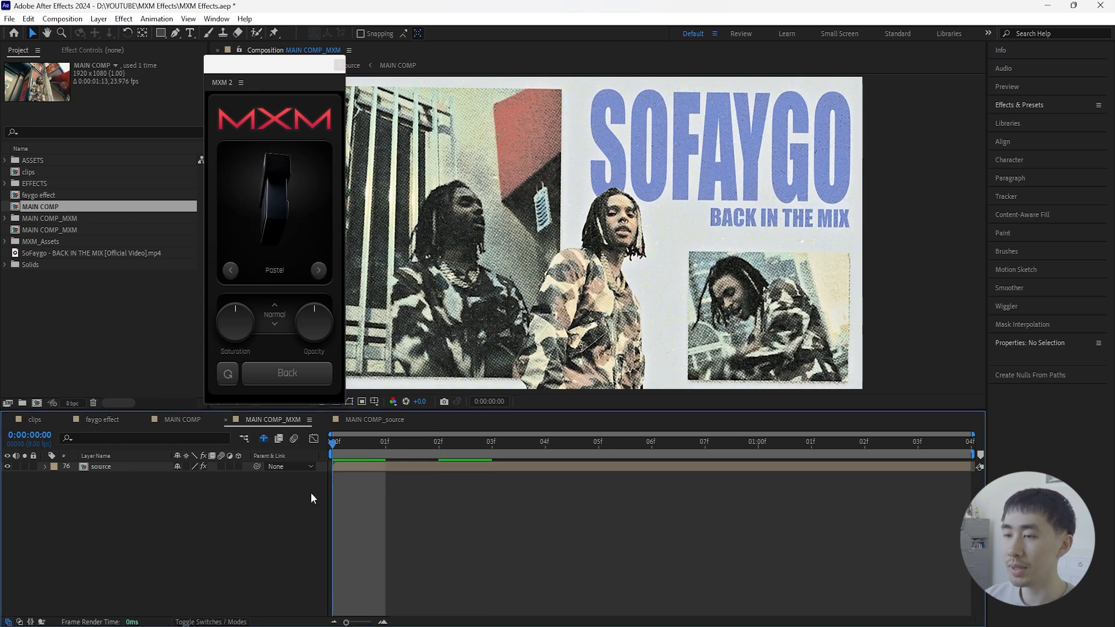
mouse_move(233, 332)
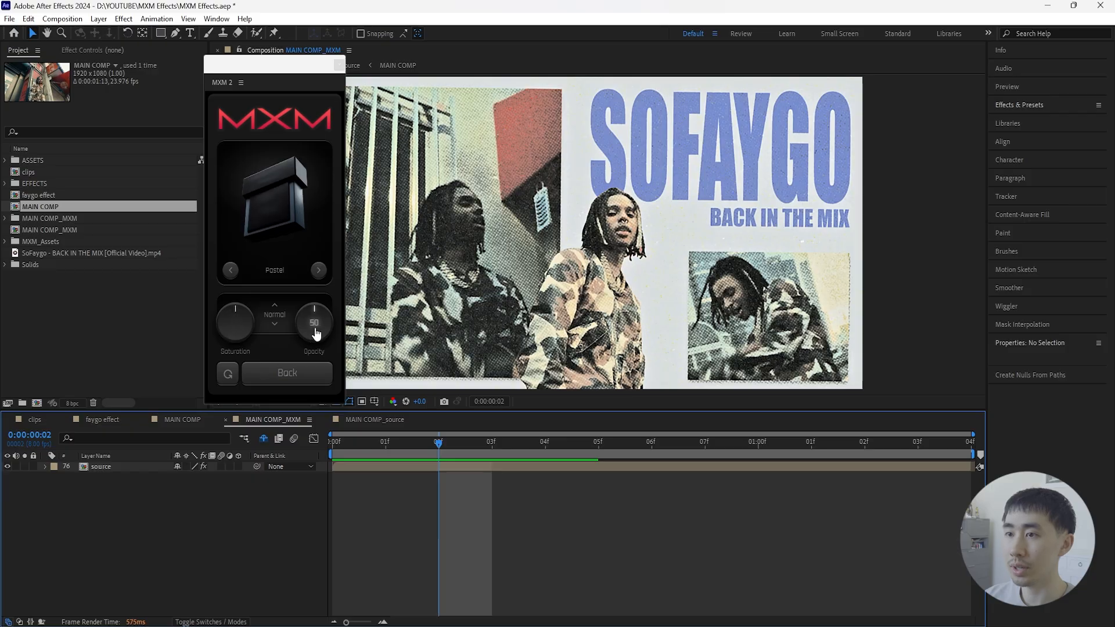
click(274, 324)
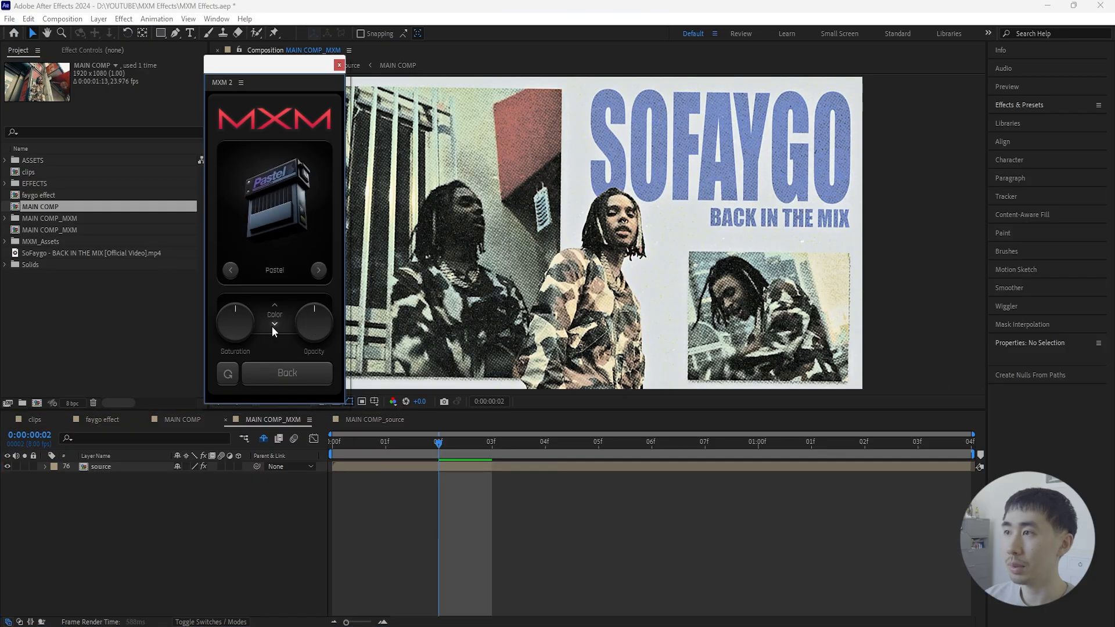
click(272, 327)
- Add the Overlays effect and try the Scribbles and Cracks overlays in Subtract mode
click(287, 374)
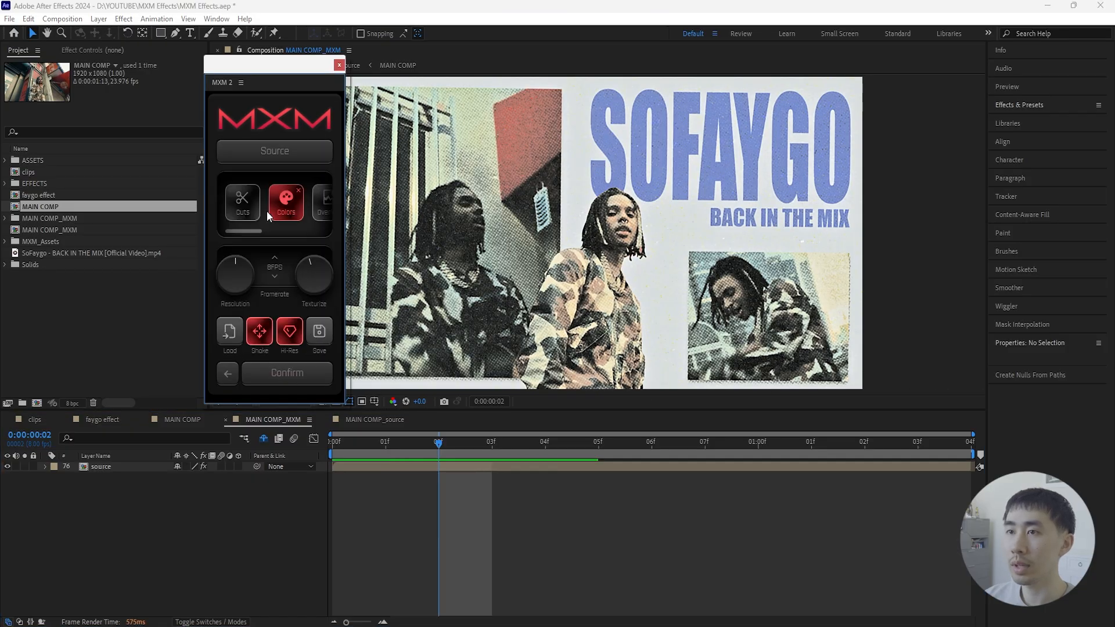
drag(251, 231, 269, 231)
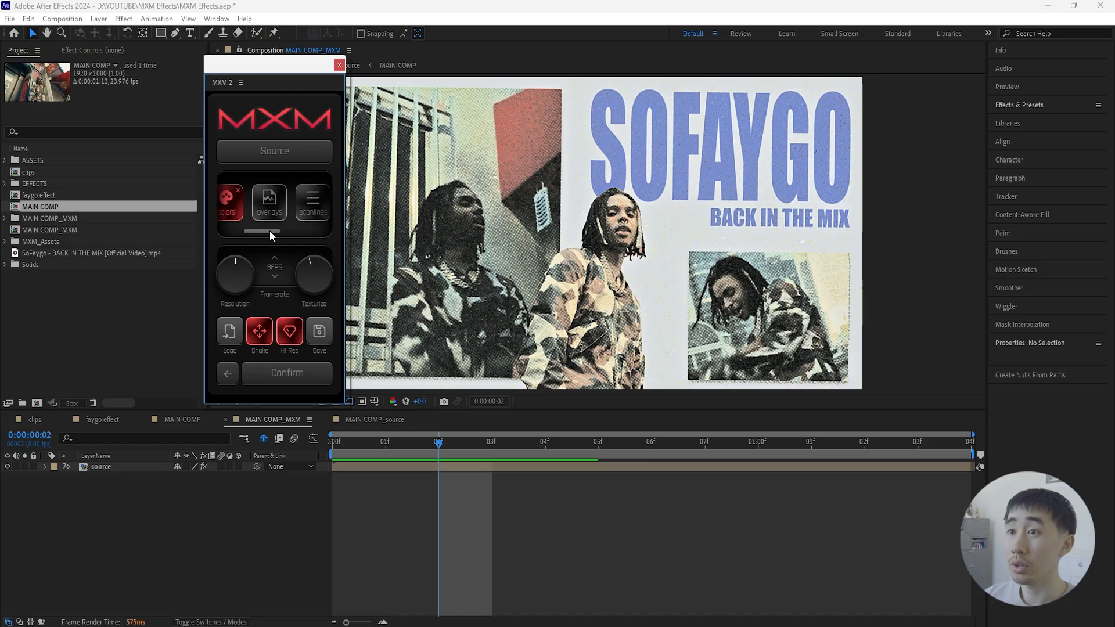
click(270, 204)
click(243, 250)
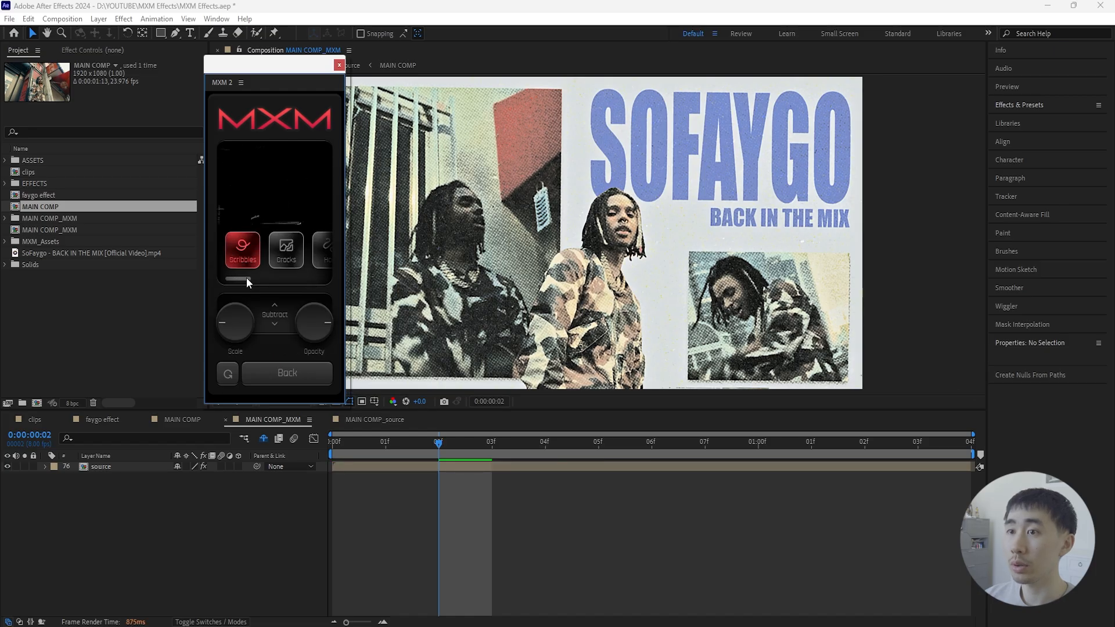
click(286, 250)
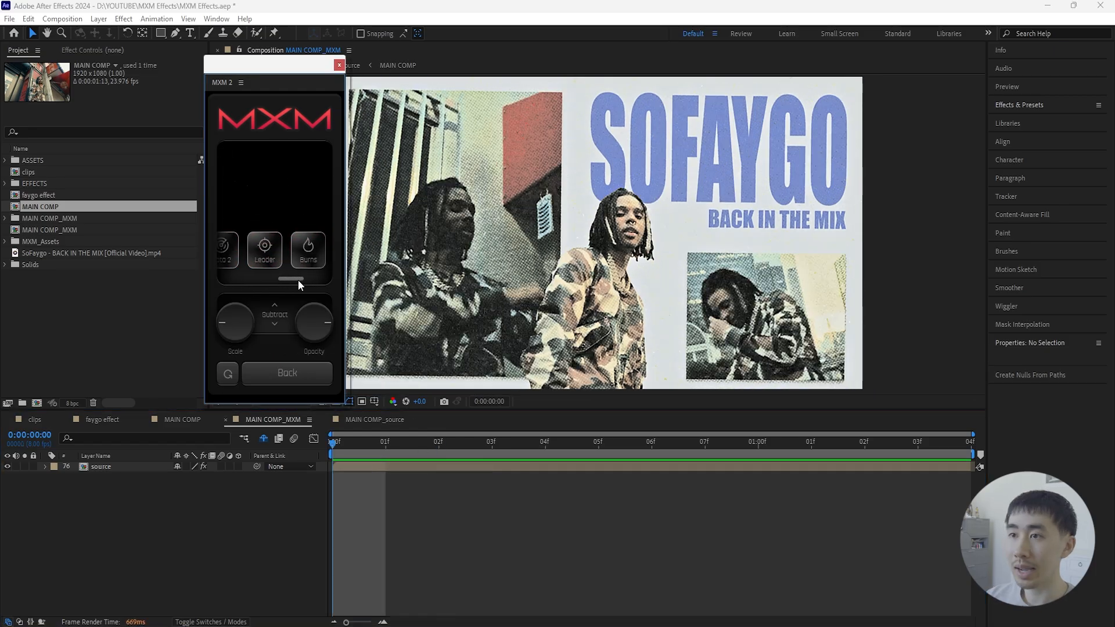
- Preview the Glass overlay in playback from frame 1 and switch the overlay to Data 1
drag(298, 281, 265, 281)
click(288, 270)
click(386, 442)
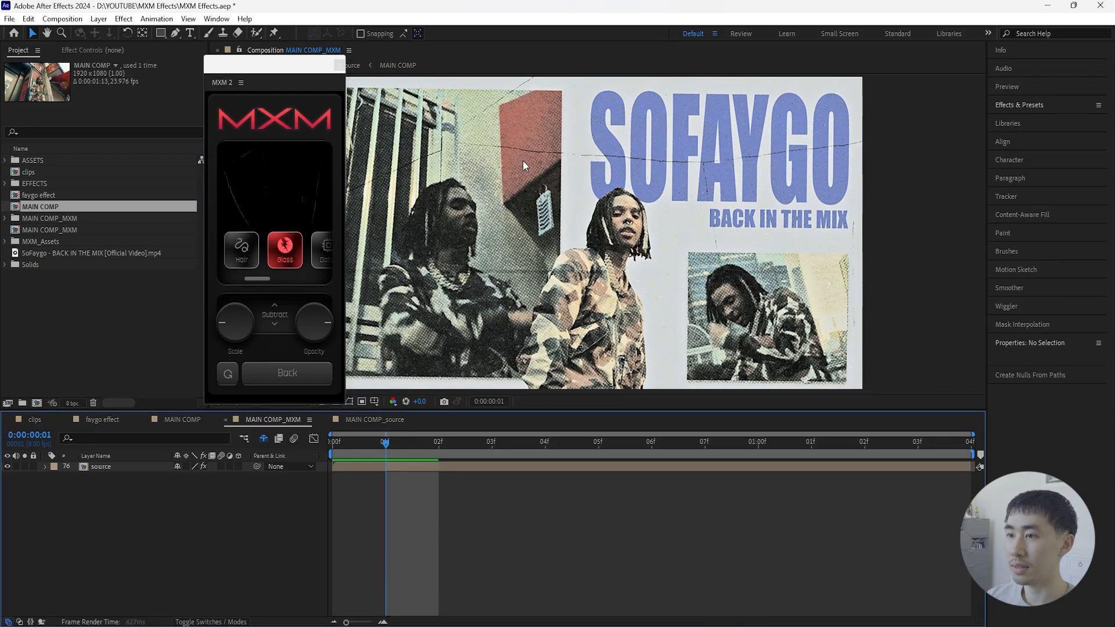
key(space)
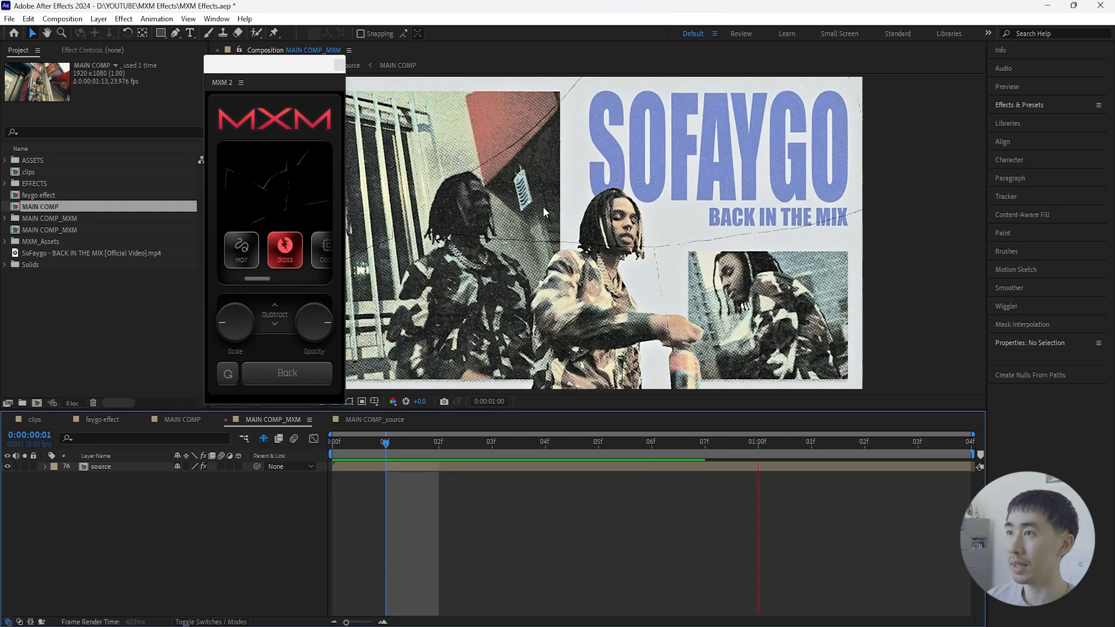
drag(262, 280, 274, 281)
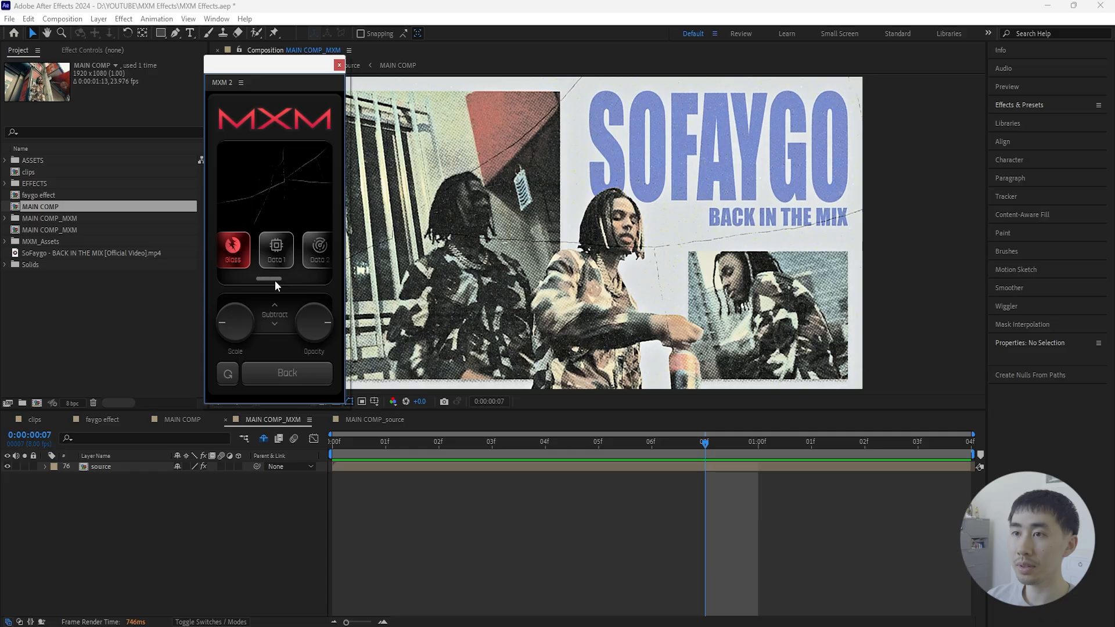
click(277, 259)
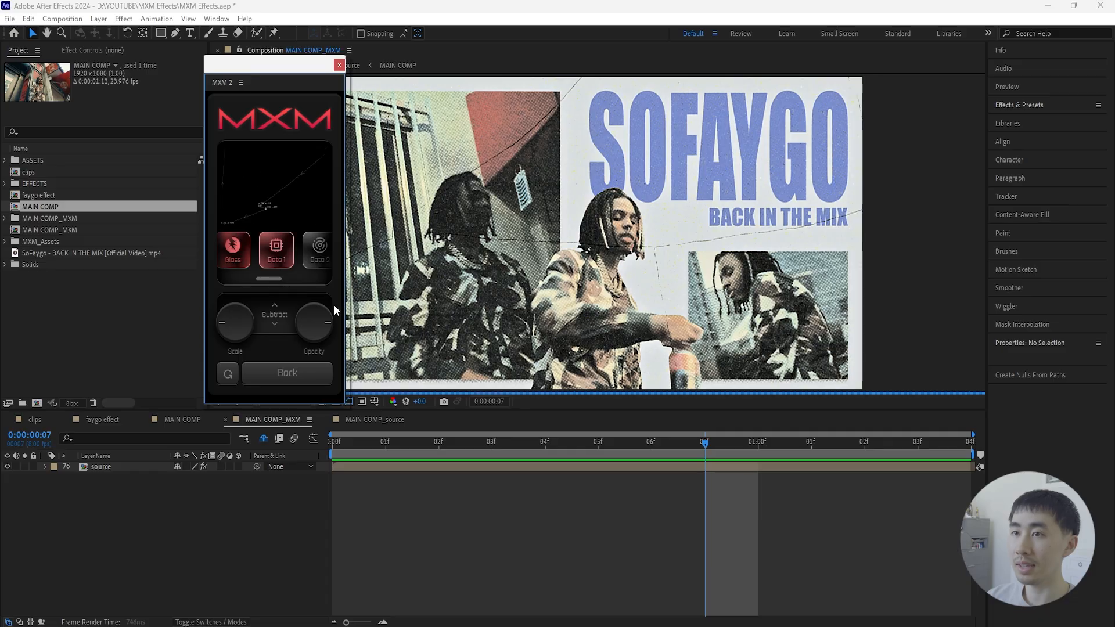
- Preview the Data 1 overlay in playback and switch the overlay back to Glass
key(space)
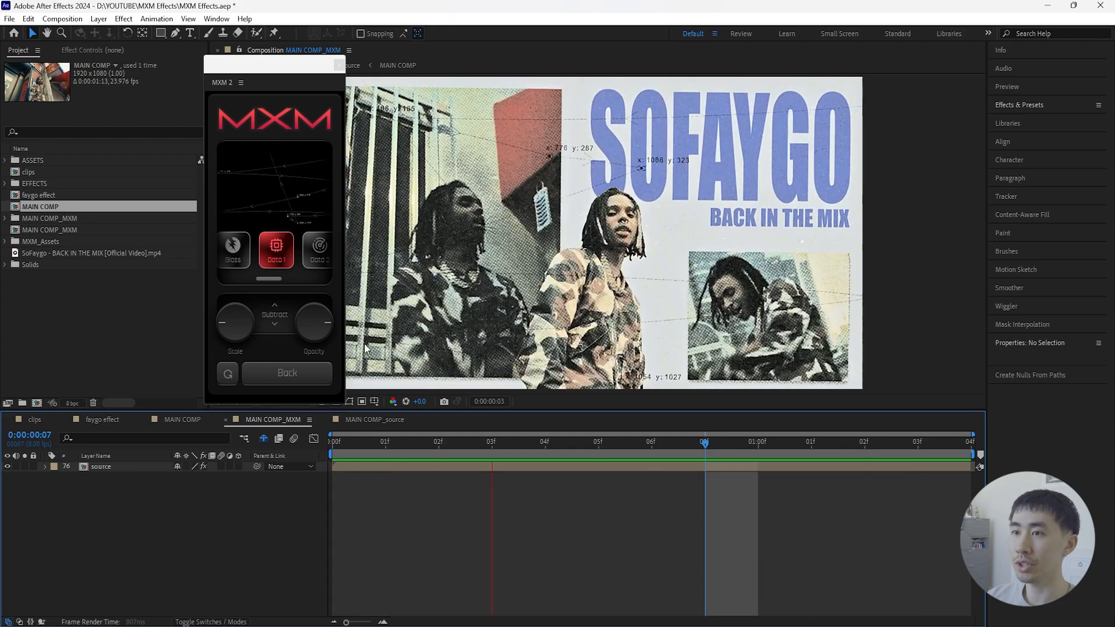
key(space)
drag(273, 279, 270, 280)
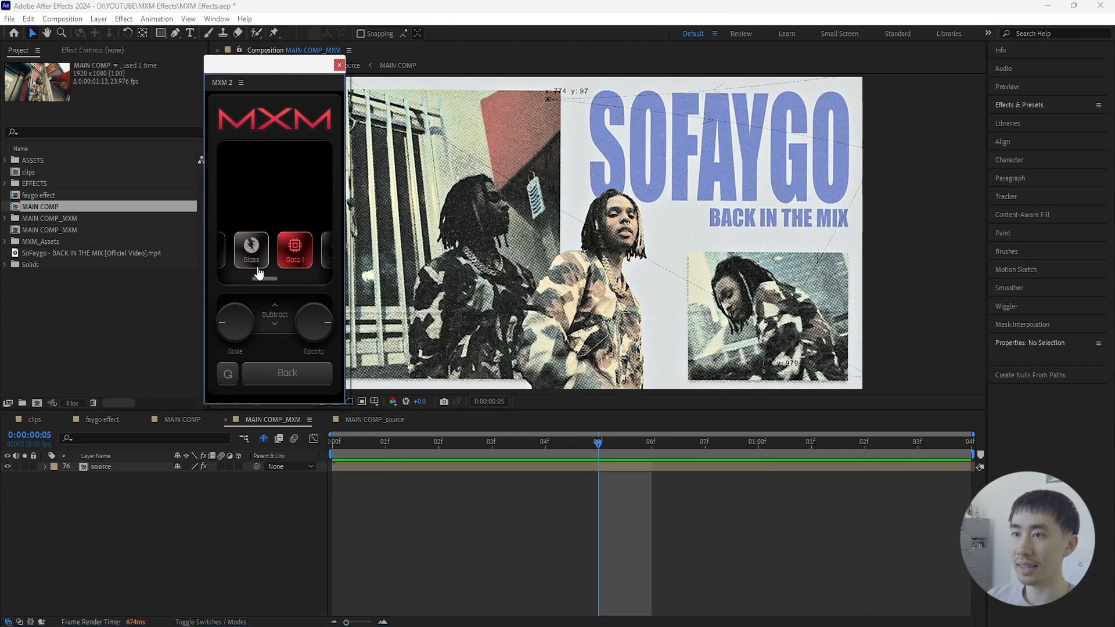
click(254, 262)
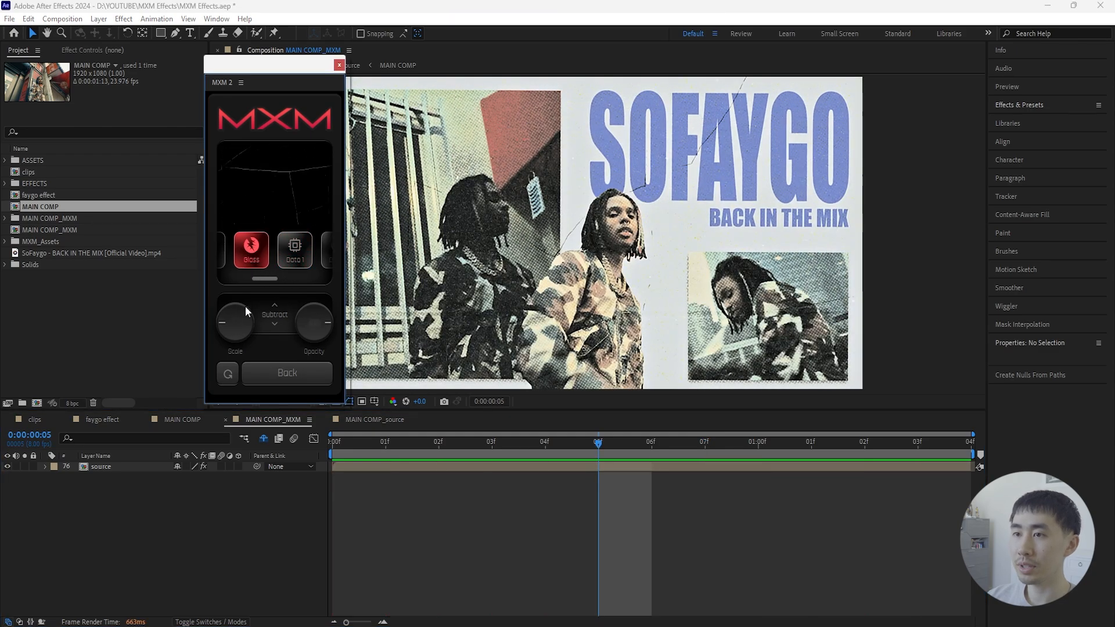
click(287, 372)
- Try the Scanlines effect with horizontal lines and check it on another frame
drag(260, 231, 294, 235)
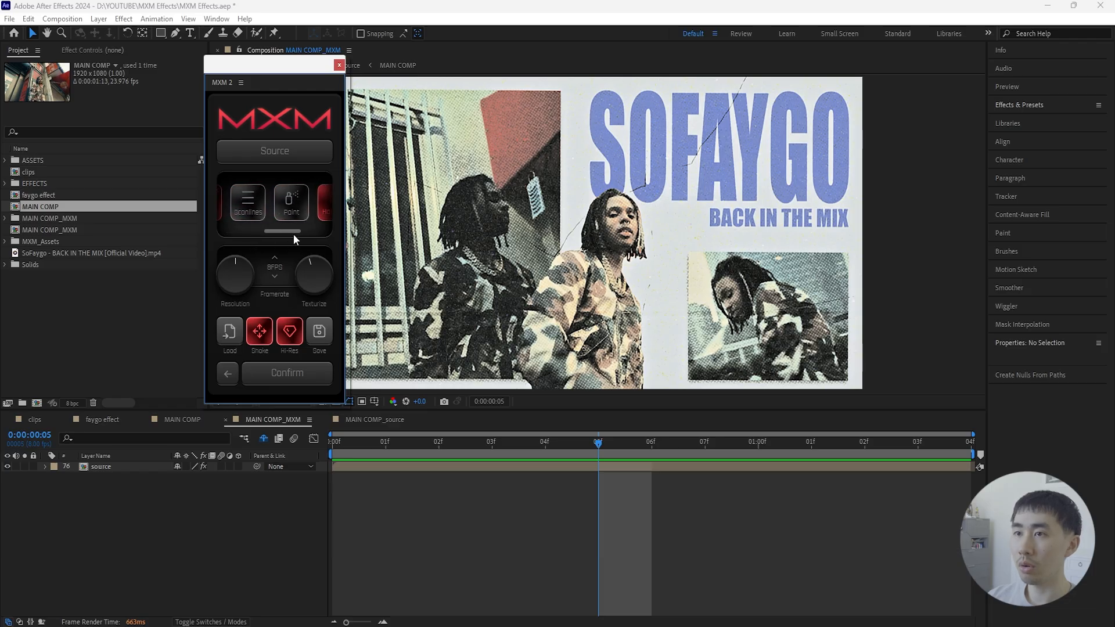
click(249, 218)
click(484, 461)
key(Home)
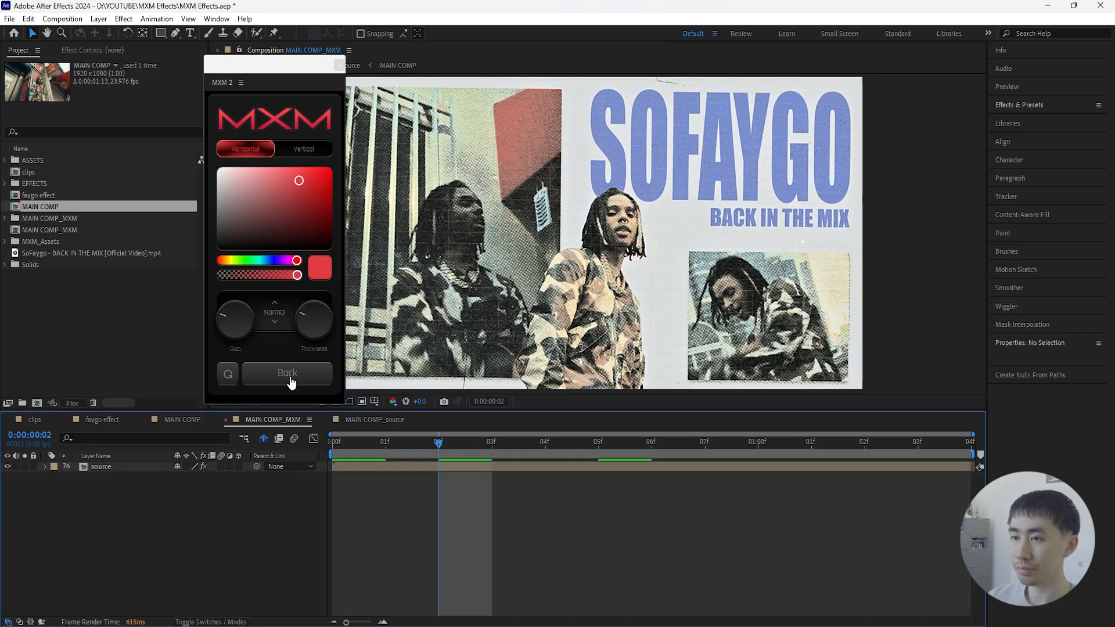
click(291, 382)
- Add the Paint effect using Paint 2 with a blue color, checking it on different frames
drag(256, 232, 297, 231)
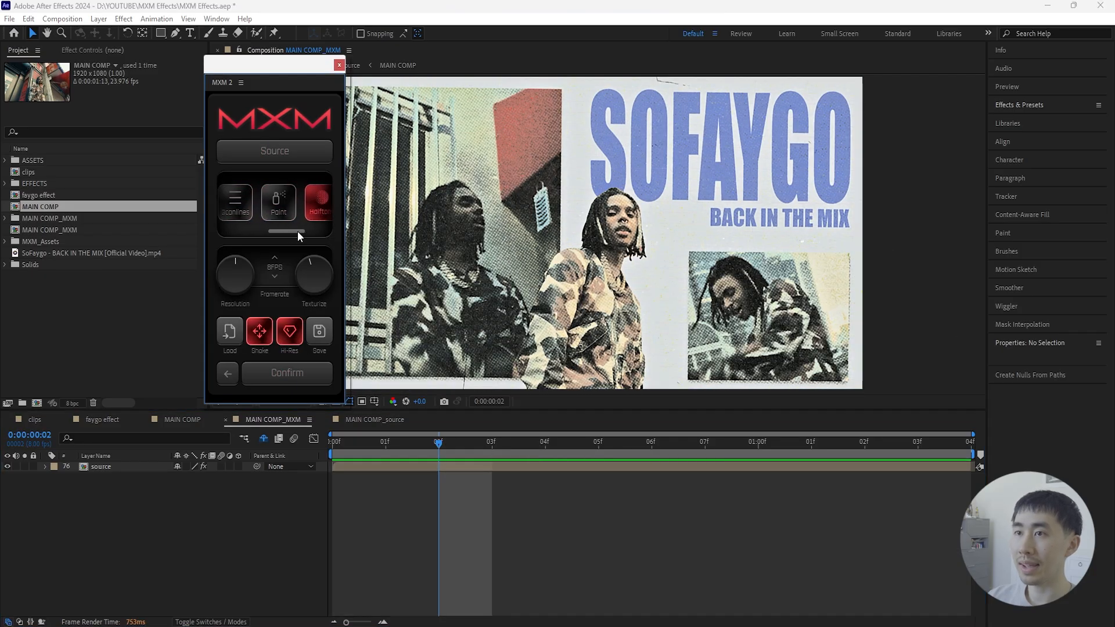
click(279, 202)
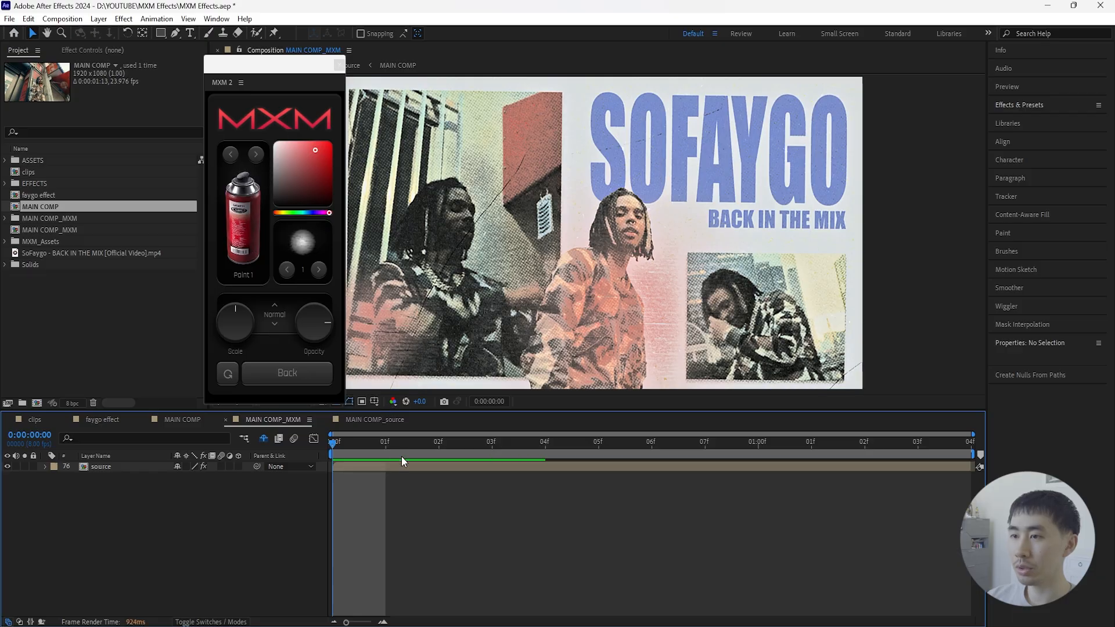
click(427, 448)
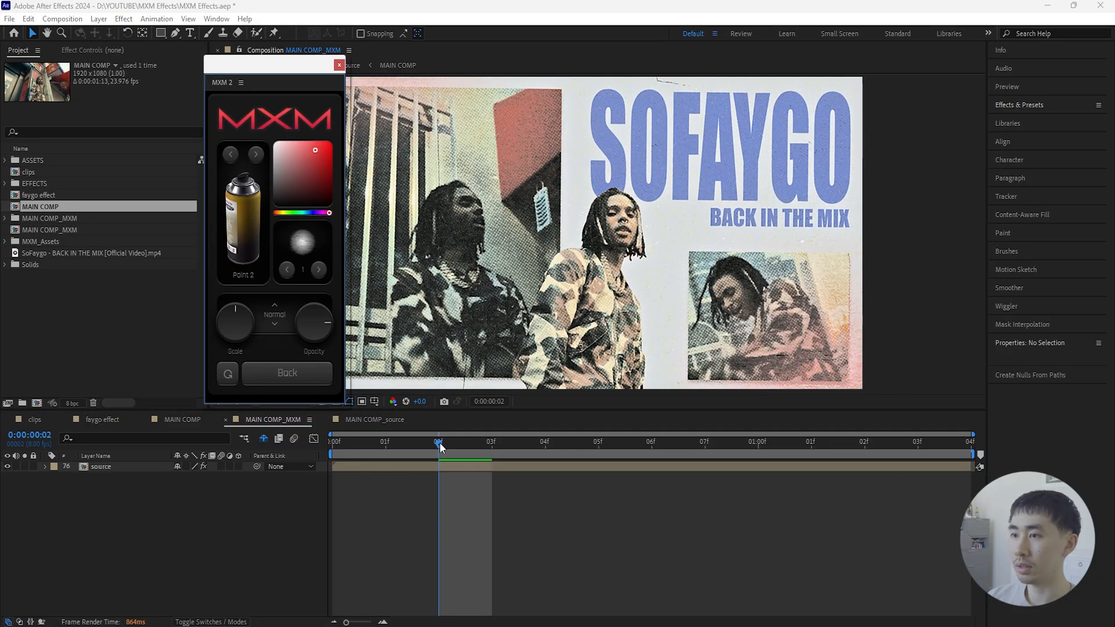
drag(440, 443, 260, 499)
click(314, 213)
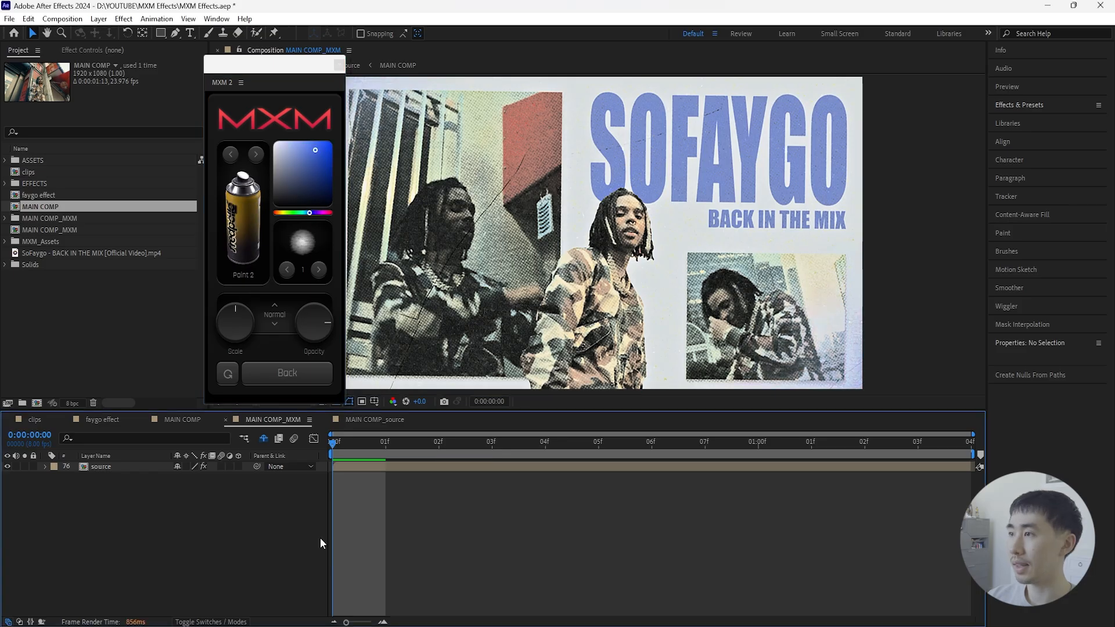
click(286, 373)
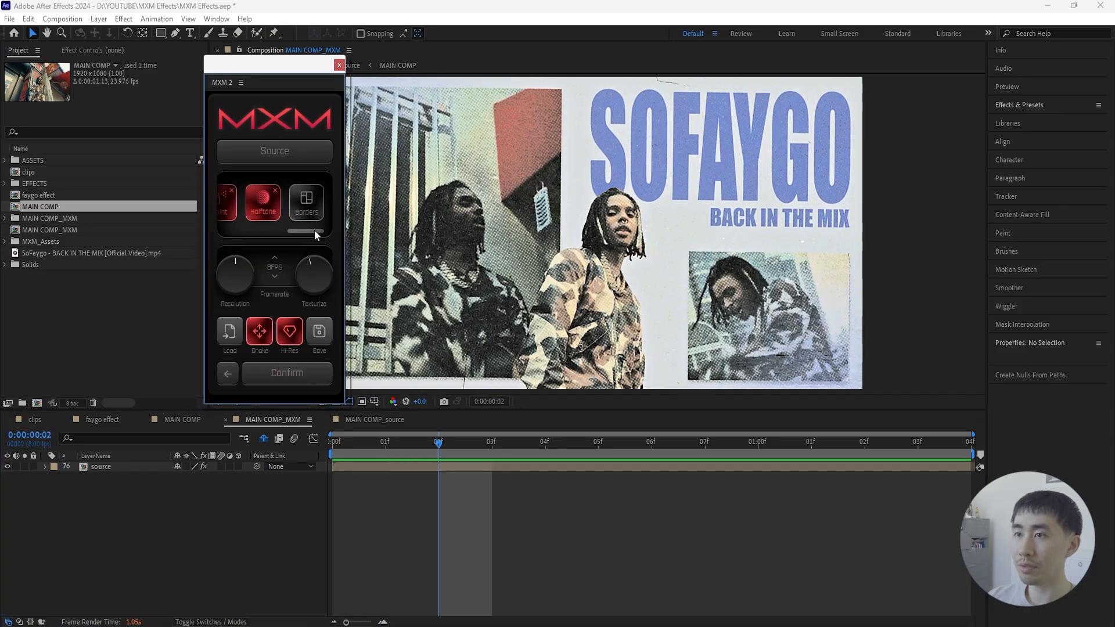
- Try the Borders effect with the Frame layout and look through the other border layouts
click(297, 212)
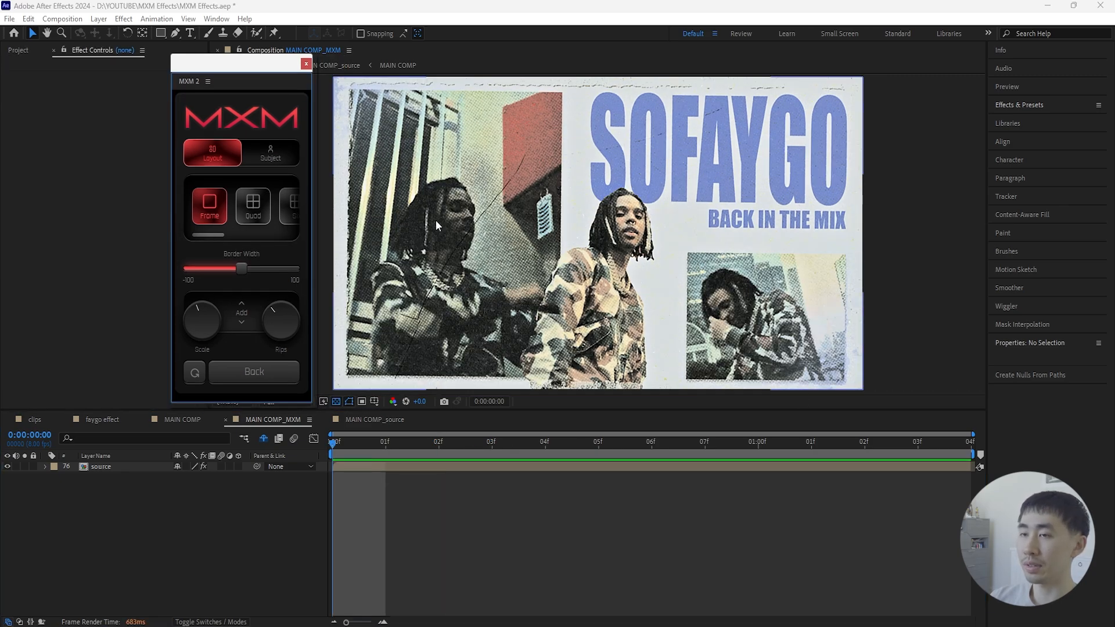
drag(218, 236, 291, 230)
click(279, 219)
click(274, 371)
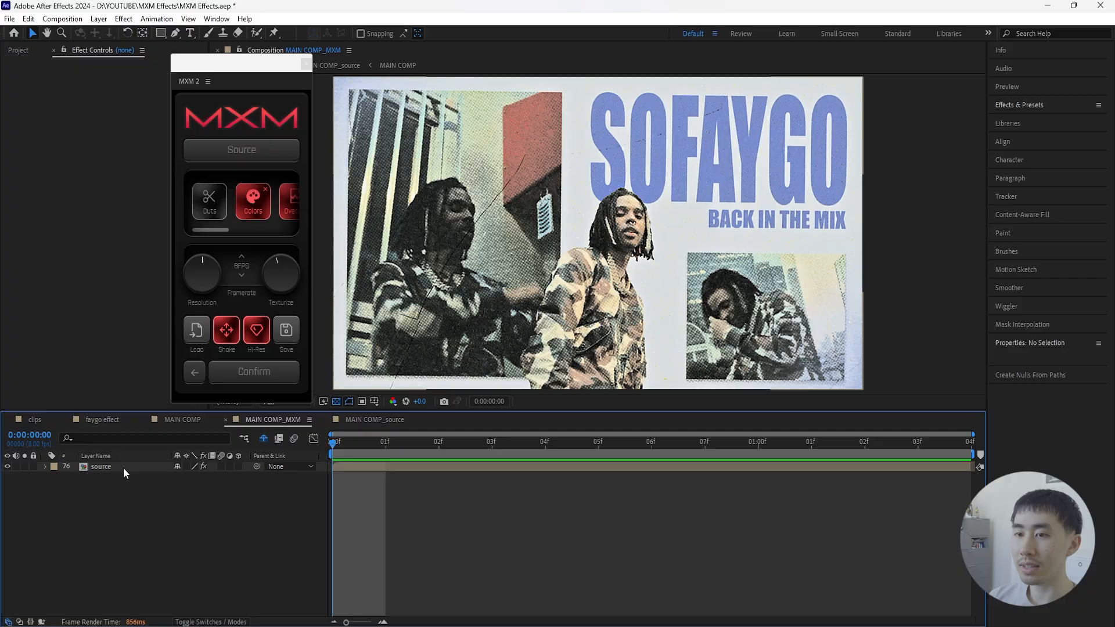
- Apply CC Vignette to the adjustment layer in the nested MAIN COMP and reduce its Angle of View
double_click(123, 468)
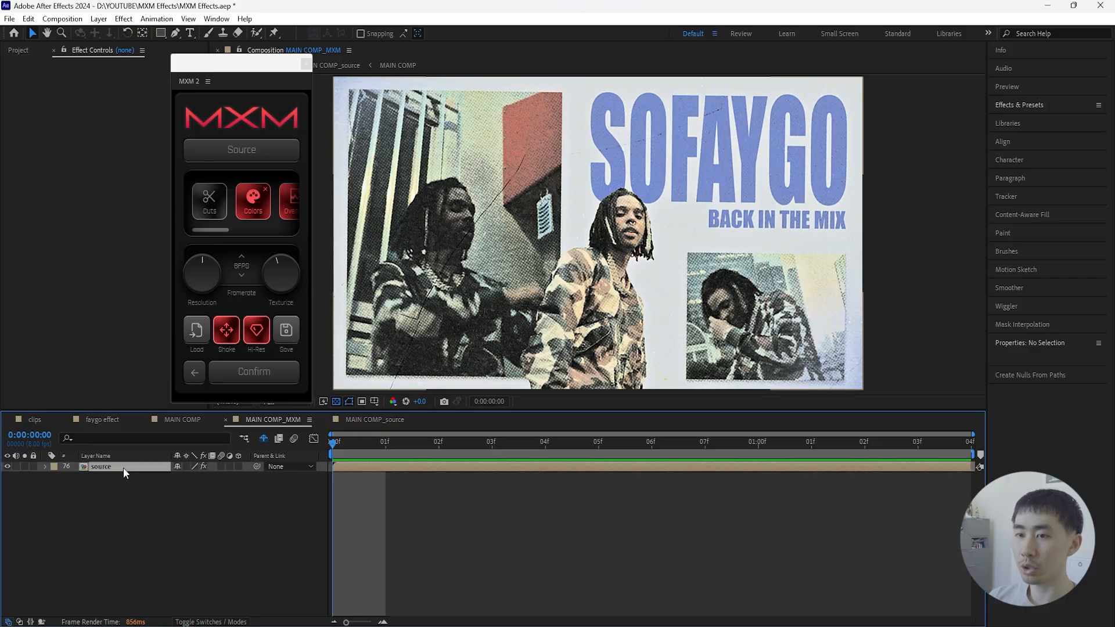
click(123, 468)
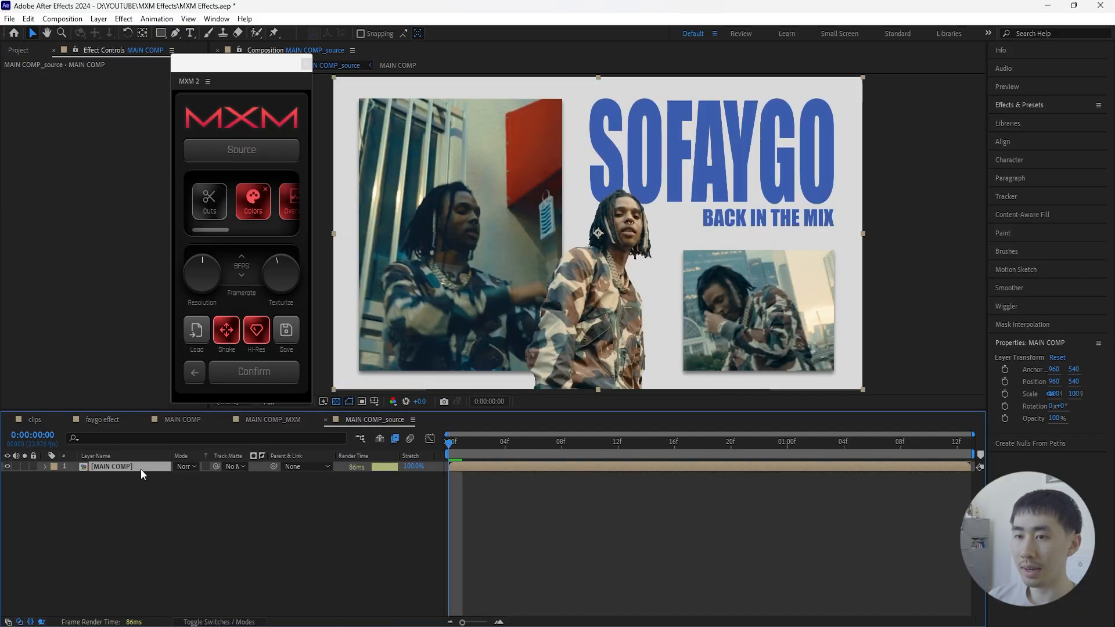
double_click(141, 468)
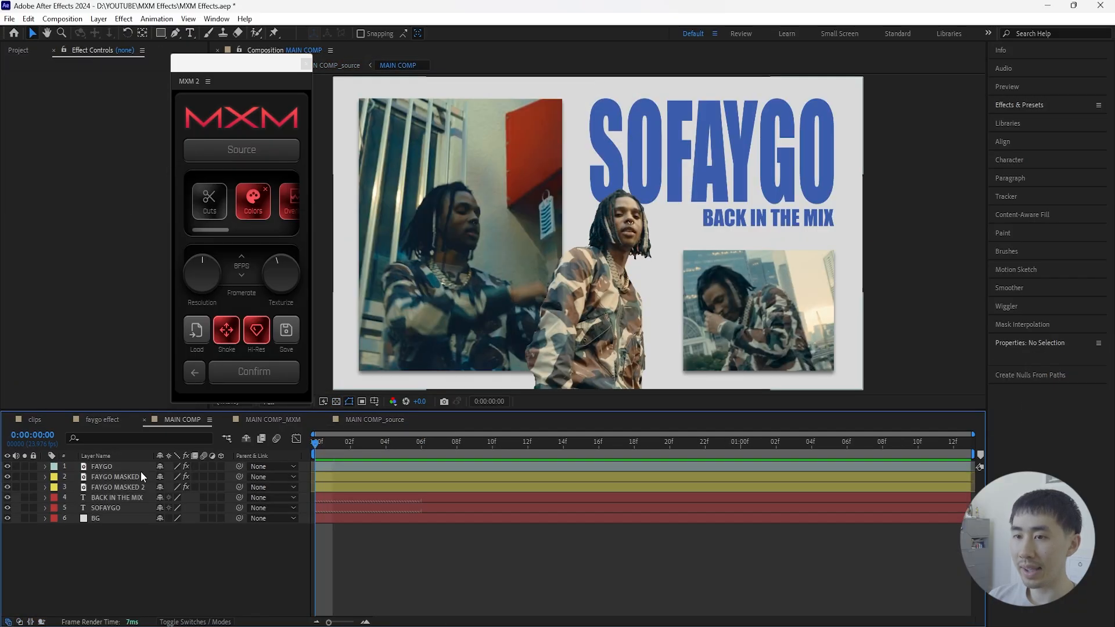
click(1049, 111)
click(1042, 120)
text(vigne)
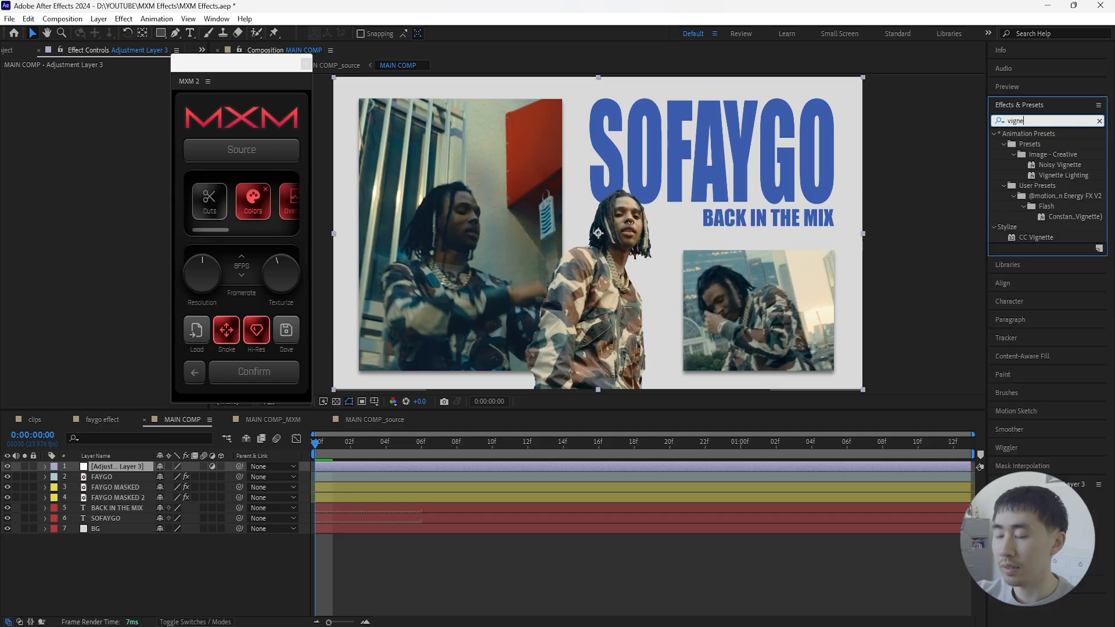
text(tte)
drag(1036, 237, 172, 88)
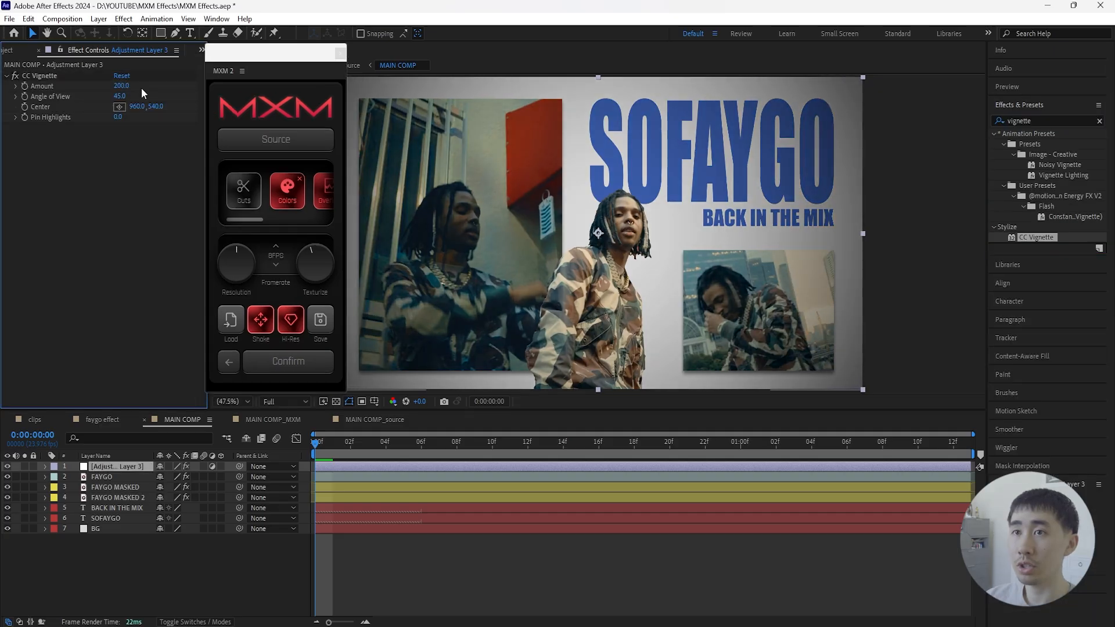
mouse_move(119, 95)
mouse_down()
mouse_move(82, 103)
mouse_move(120, 101)
mouse_up()
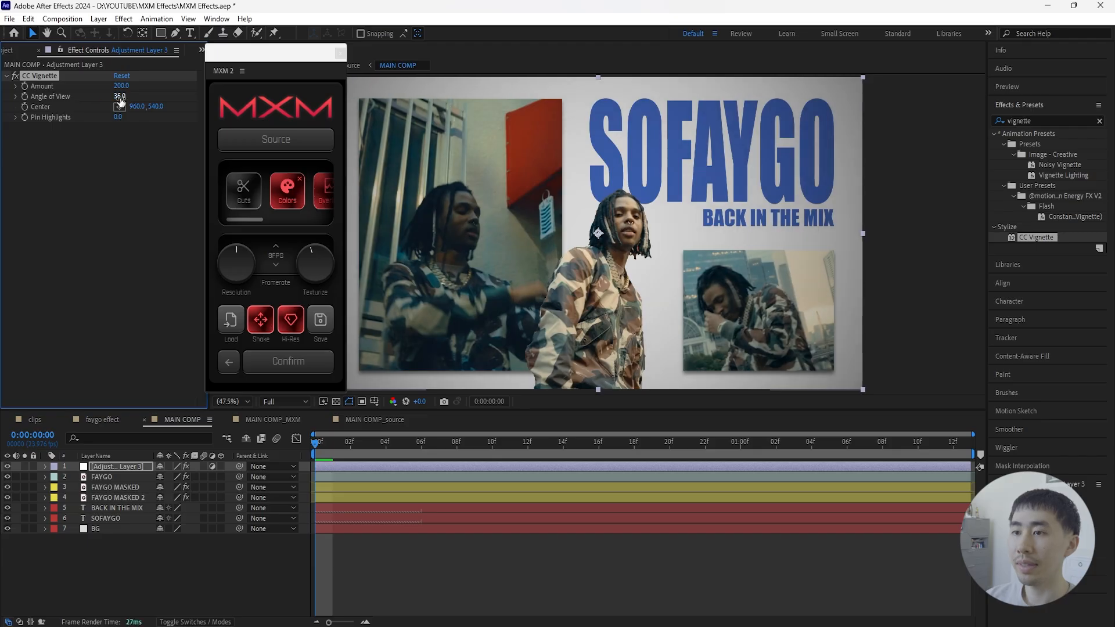
- Review the vignette in MAIN COMP_MXM, compare it with the nested source comps, and play the result
click(281, 418)
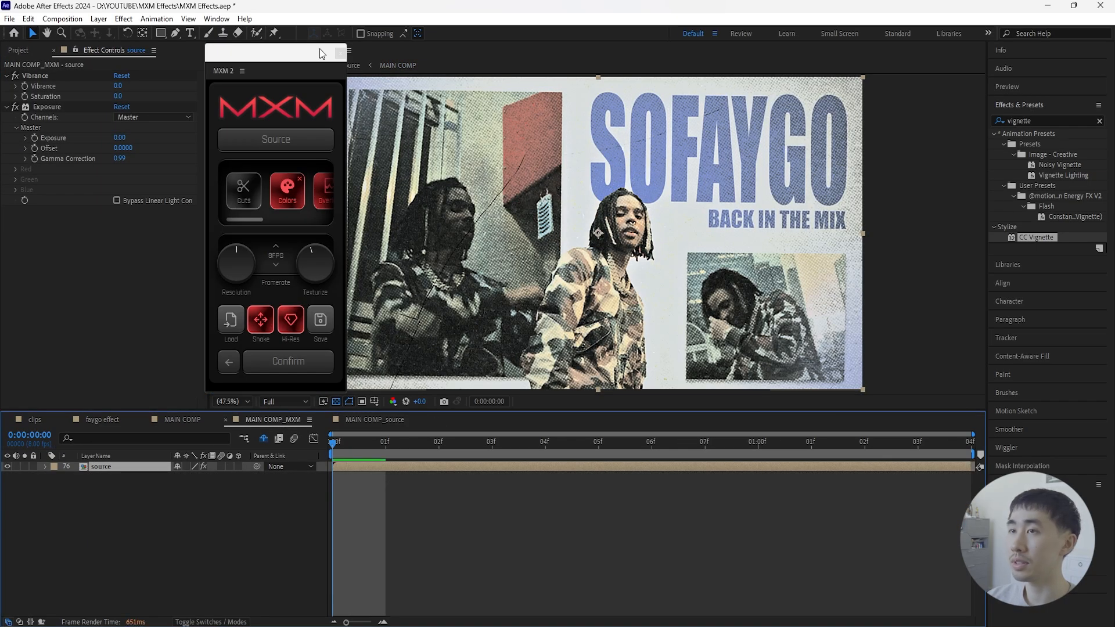
drag(322, 53, 301, 58)
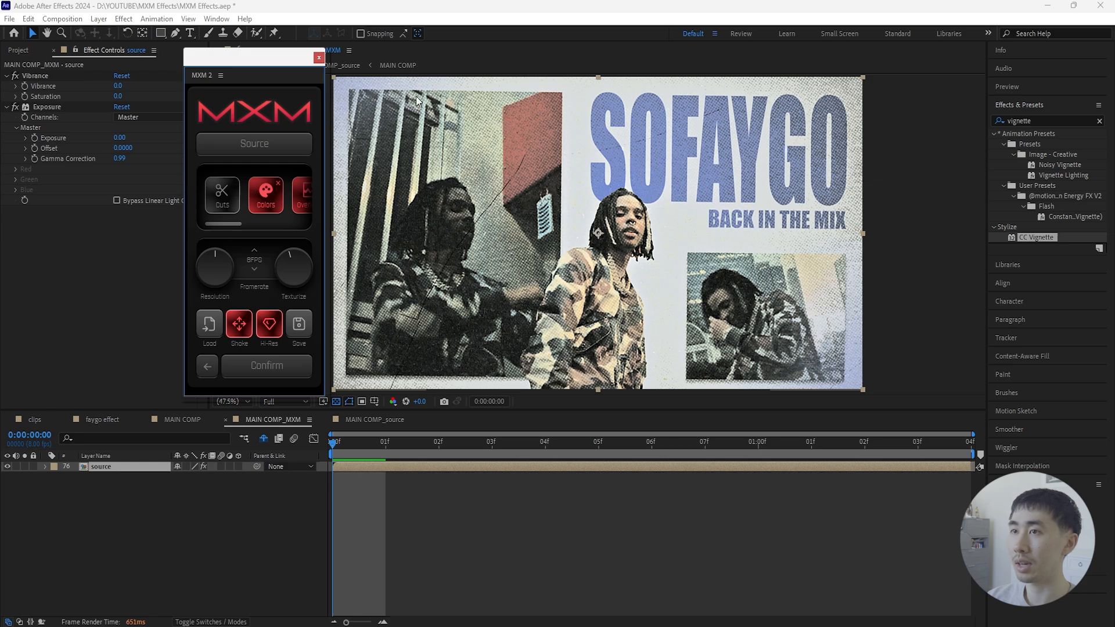
double_click(145, 466)
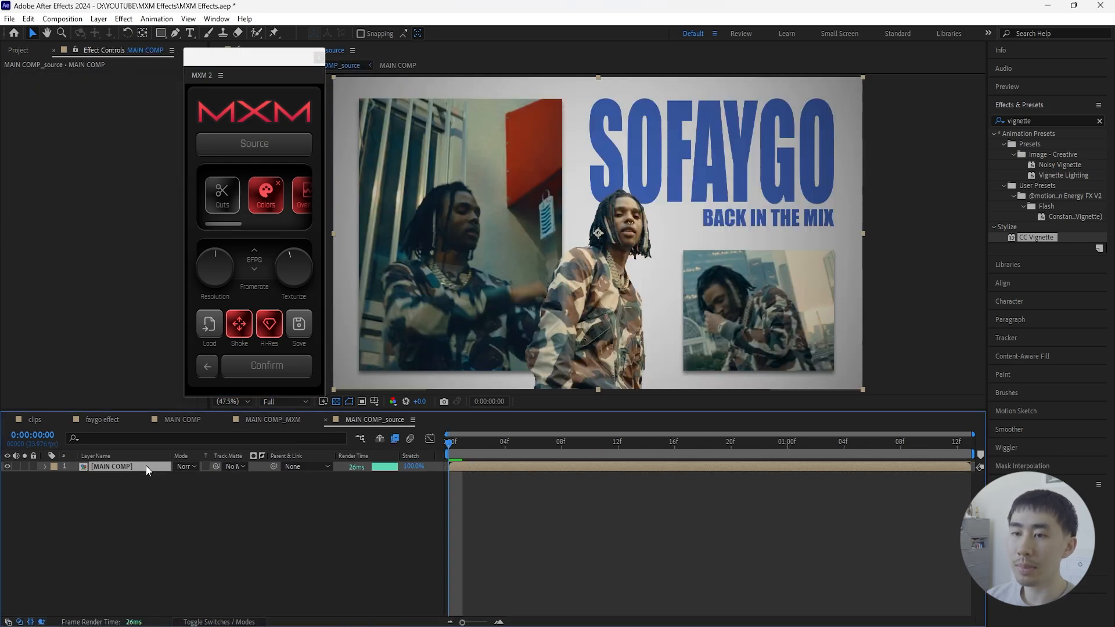
double_click(145, 466)
click(255, 419)
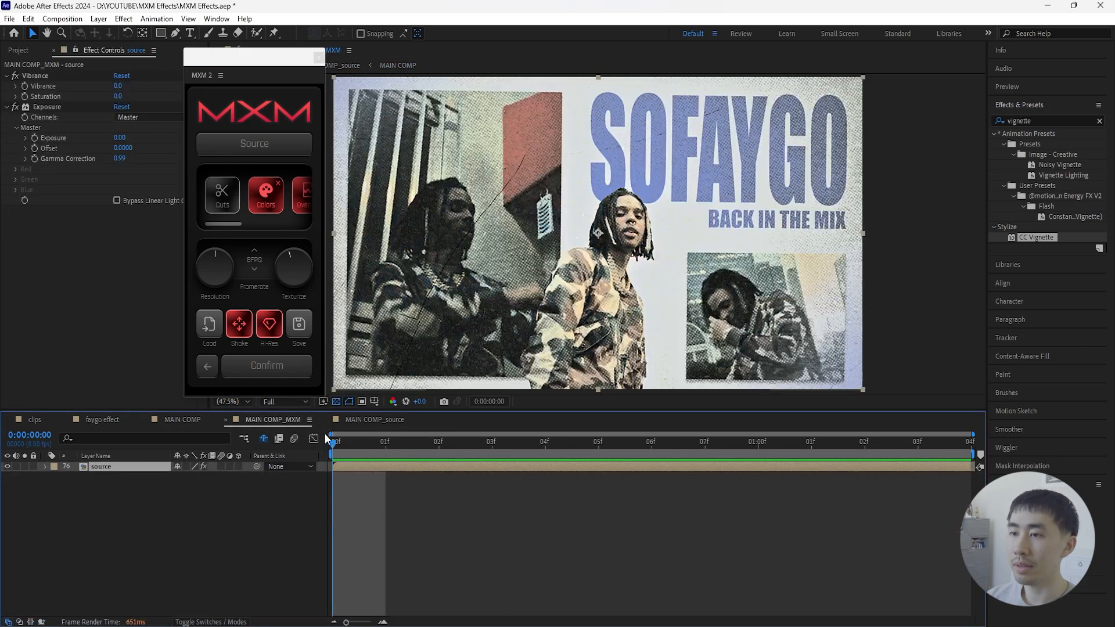
drag(328, 440, 439, 442)
key(space)
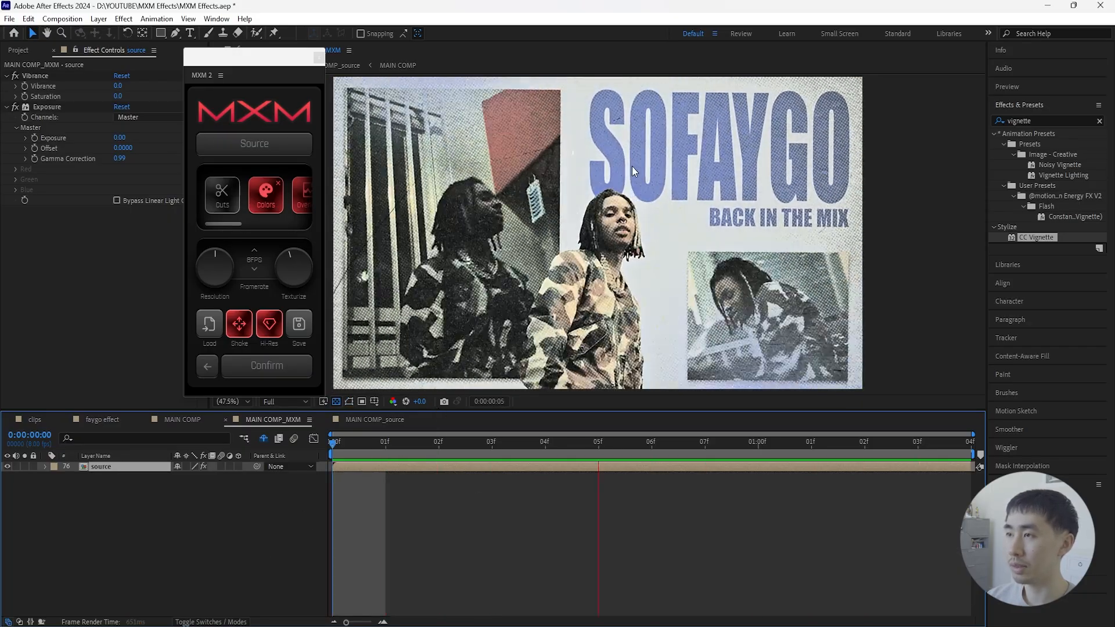
key(space)
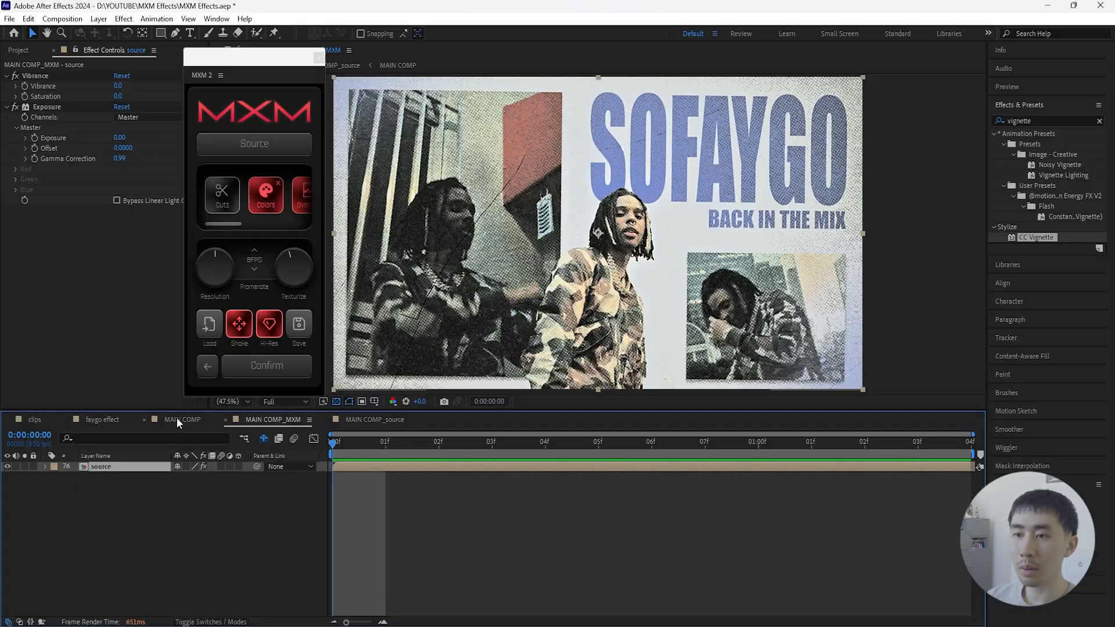
- Preview the hand-drawn clips in the project's ASSETS folder, including the arrow, box and circle animations
click(180, 419)
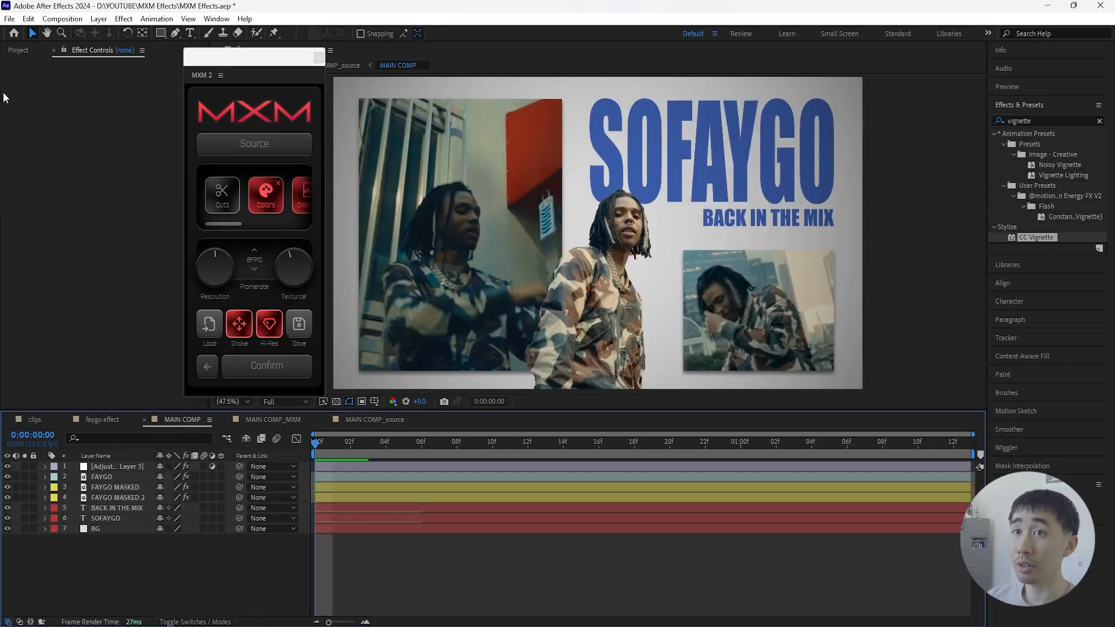
click(11, 49)
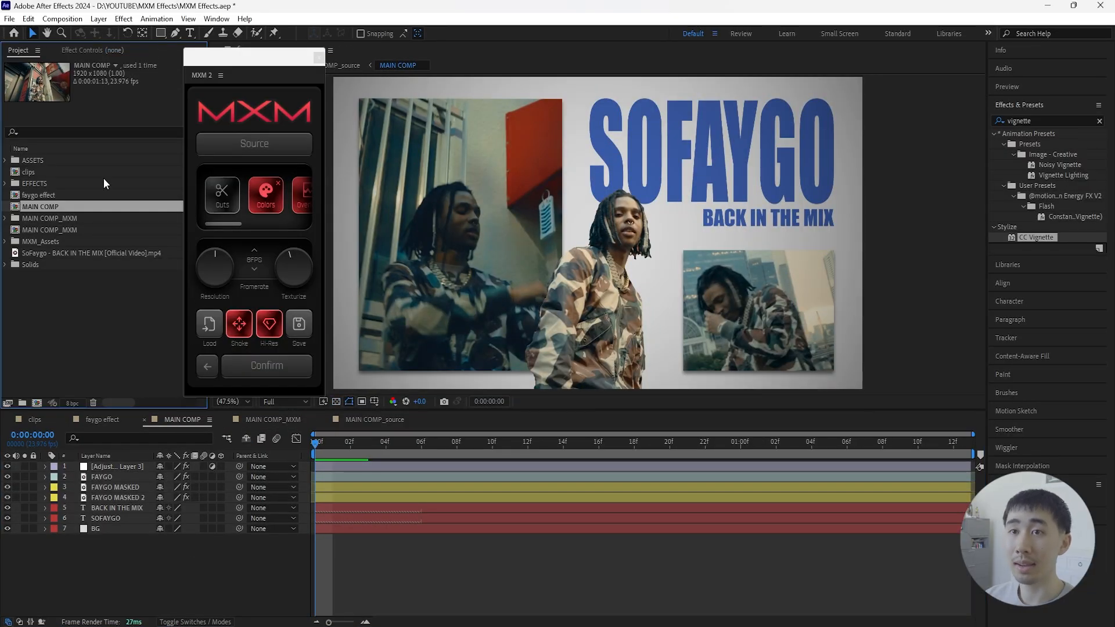
click(6, 161)
double_click(64, 170)
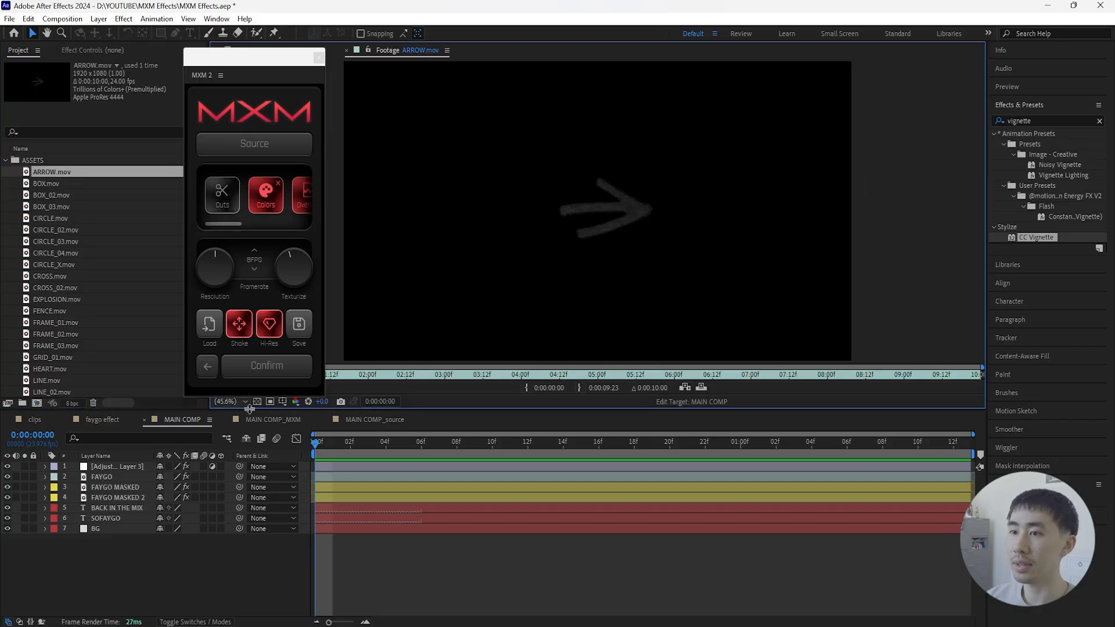
double_click(69, 206)
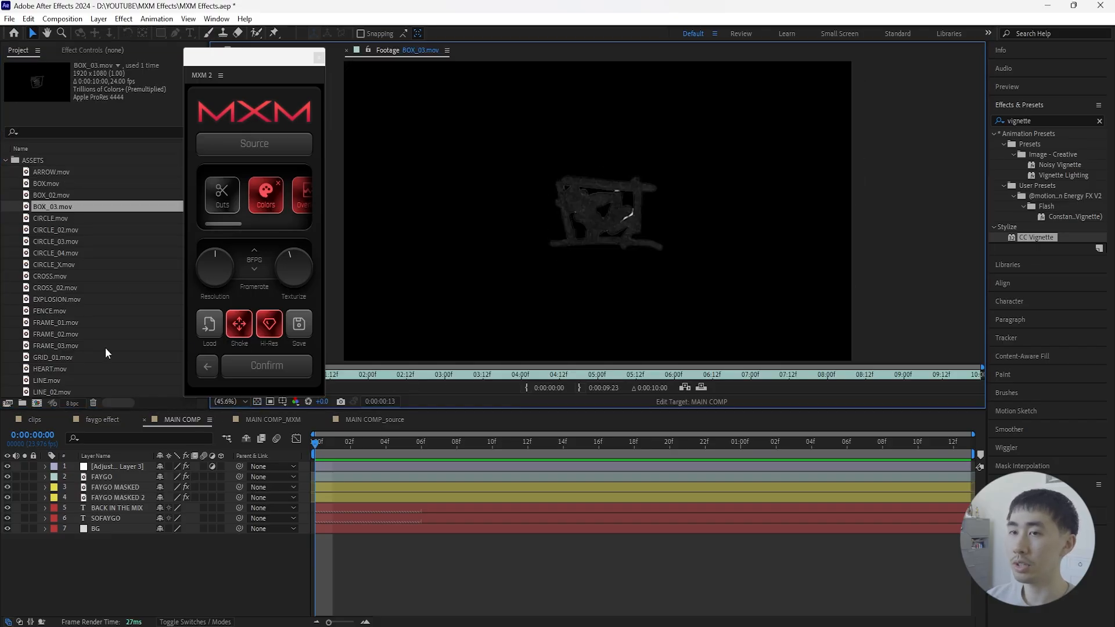
double_click(66, 230)
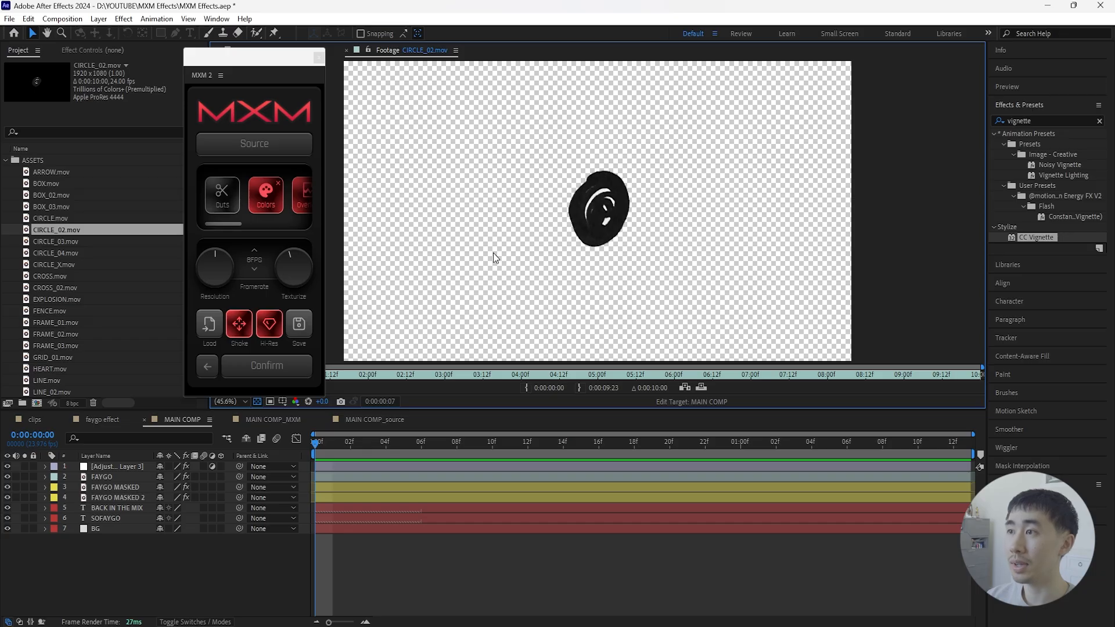
click(287, 49)
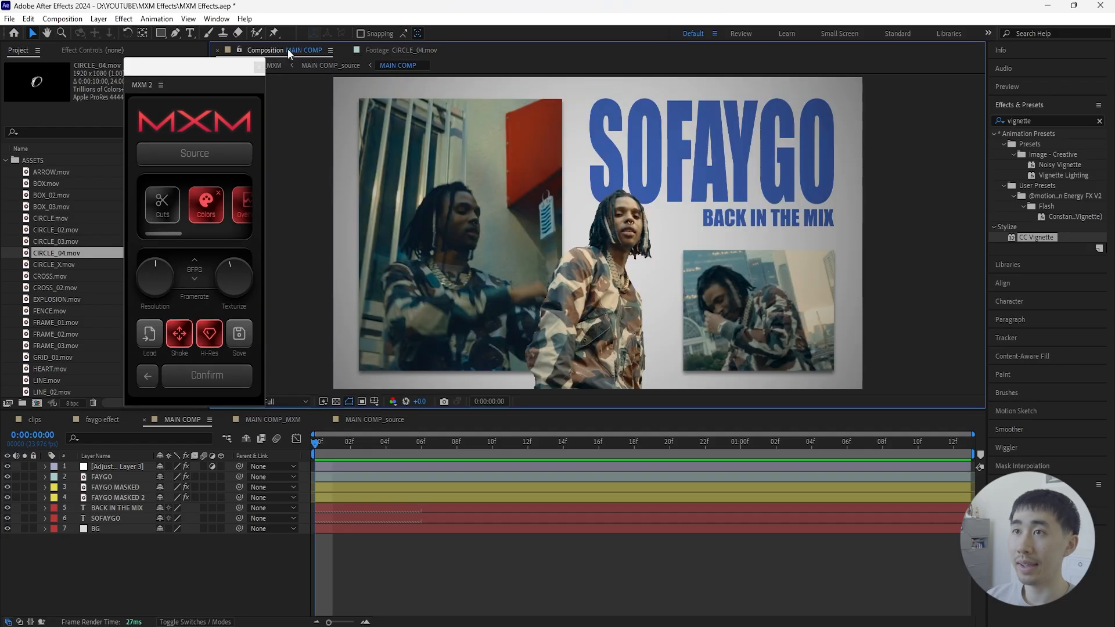
drag(192, 65, 247, 50)
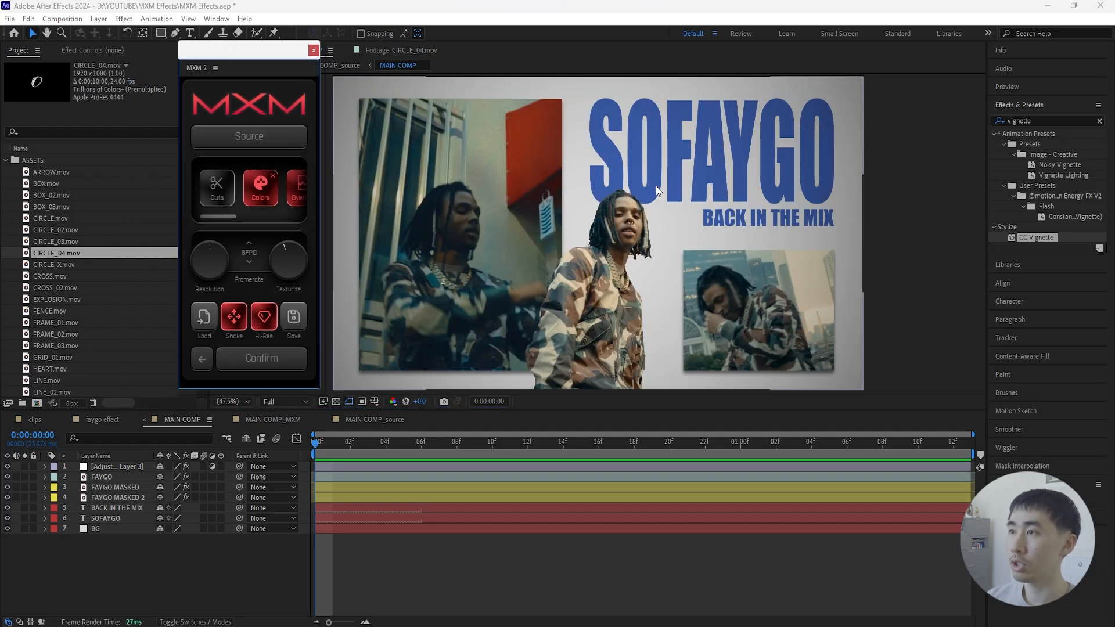
double_click(77, 241)
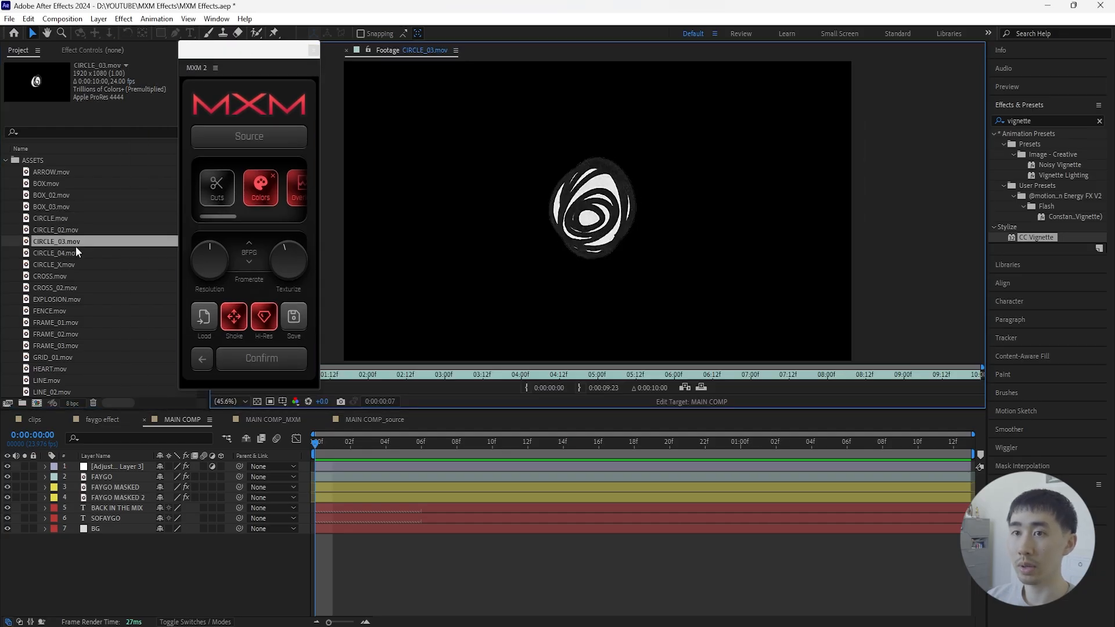
click(74, 254)
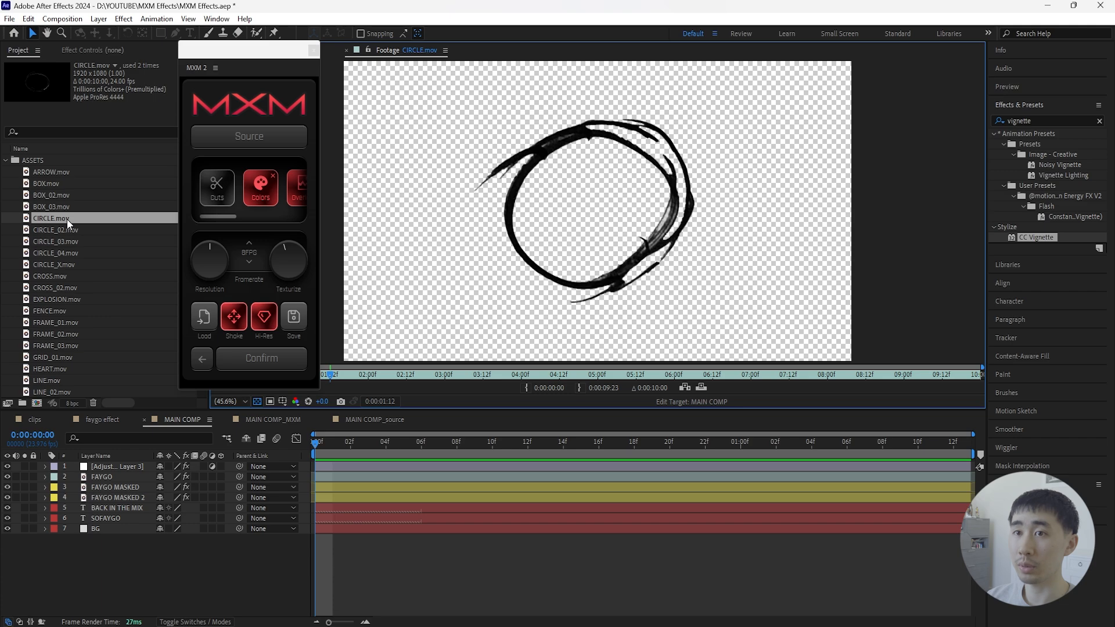
- Place CIRCLE.mov between FAYGO MASKED and FAYGO MASKED 2 in MAIN COMP and play the result in MAIN COMP_MXM
drag(67, 218, 107, 482)
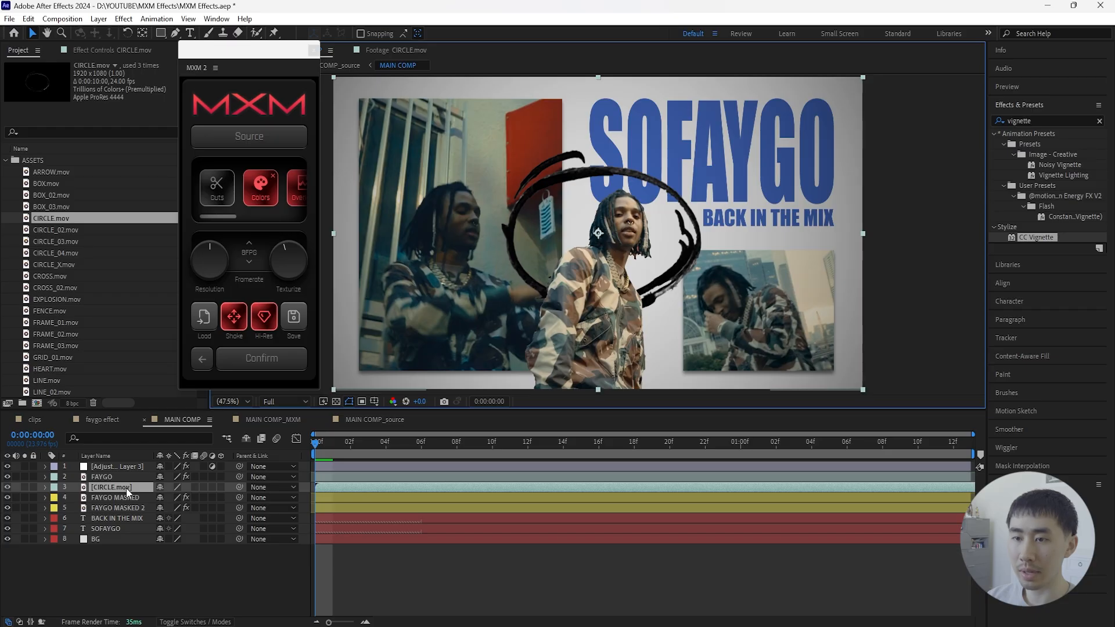
drag(127, 487, 127, 499)
key(F2)
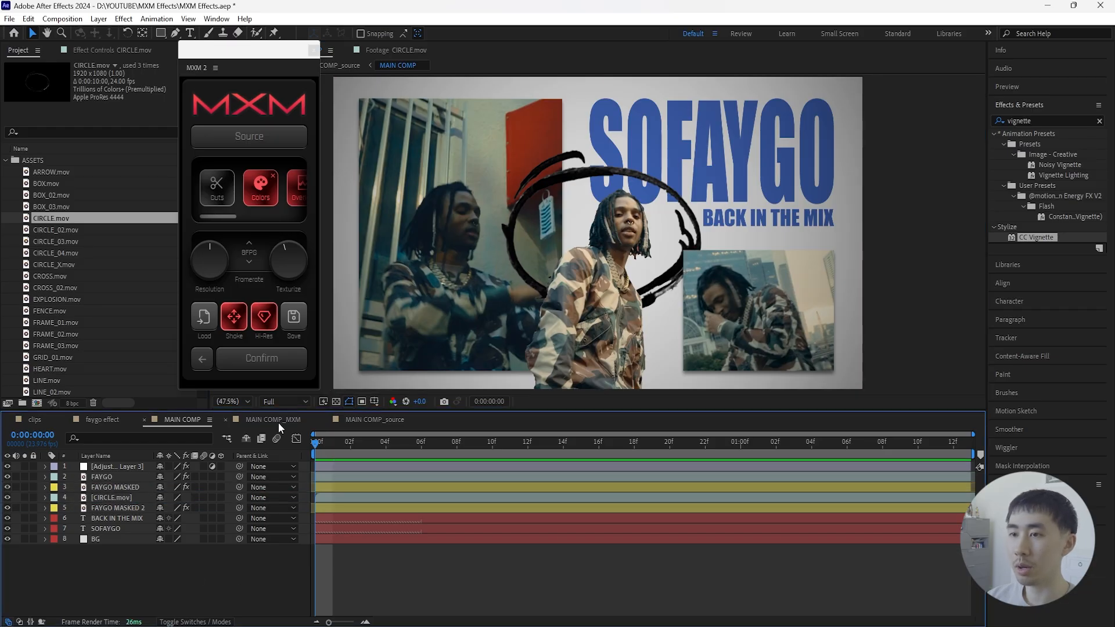
click(277, 422)
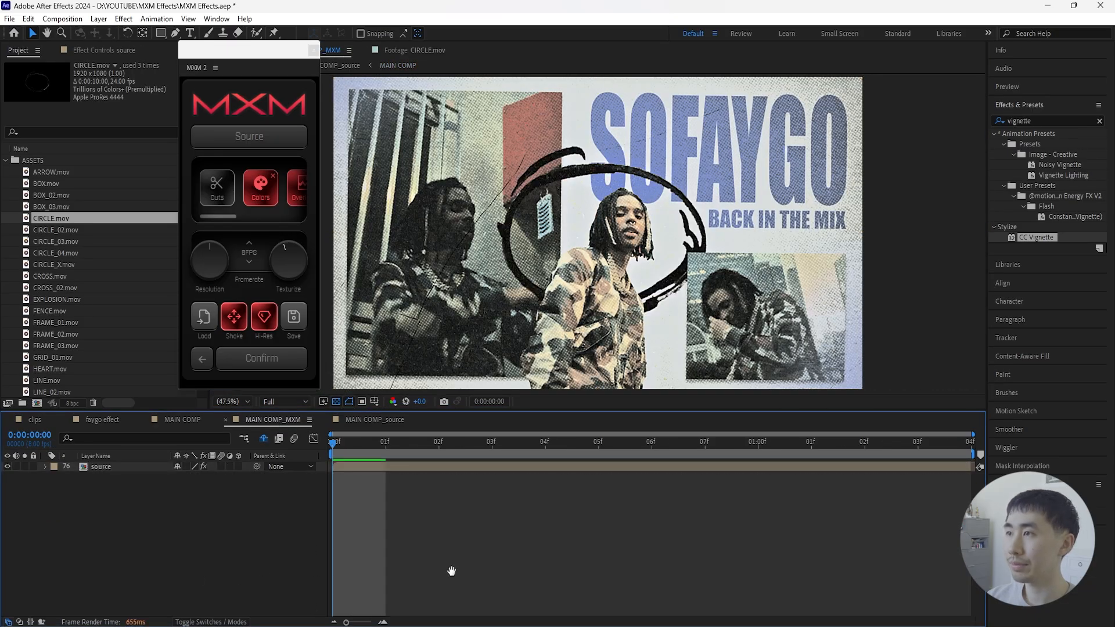
key(space)
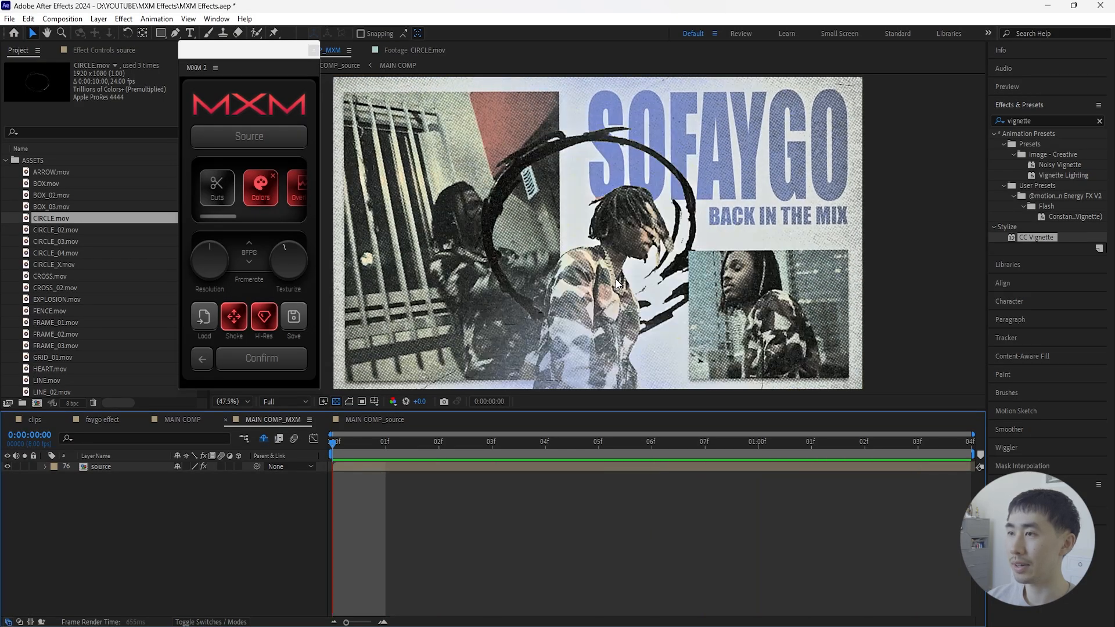
- In MAIN COMP, trim the start of the SOFAYGO text layer to frame 6 and of BACK IN THE MIX to frame 9
click(183, 420)
click(366, 442)
drag(366, 442, 422, 448)
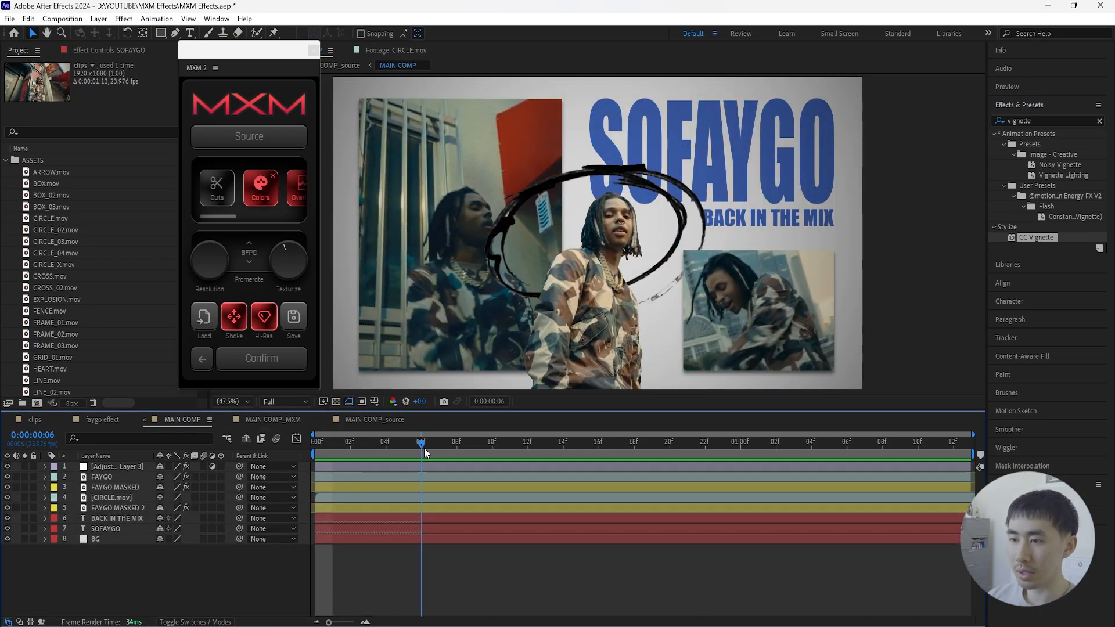
click(381, 527)
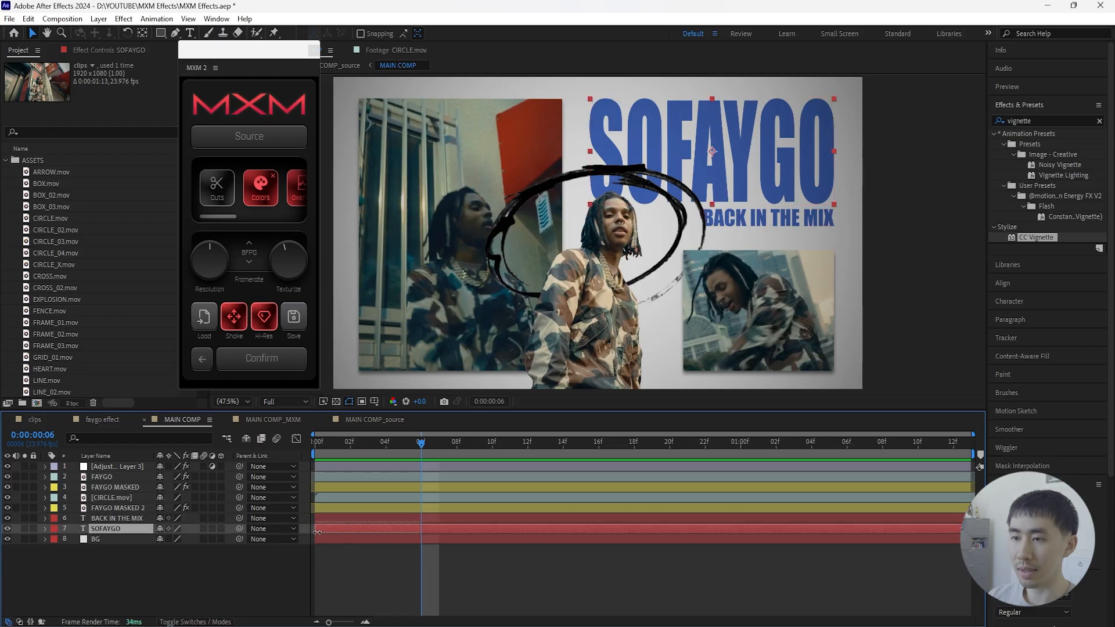
drag(315, 530, 417, 532)
click(442, 520)
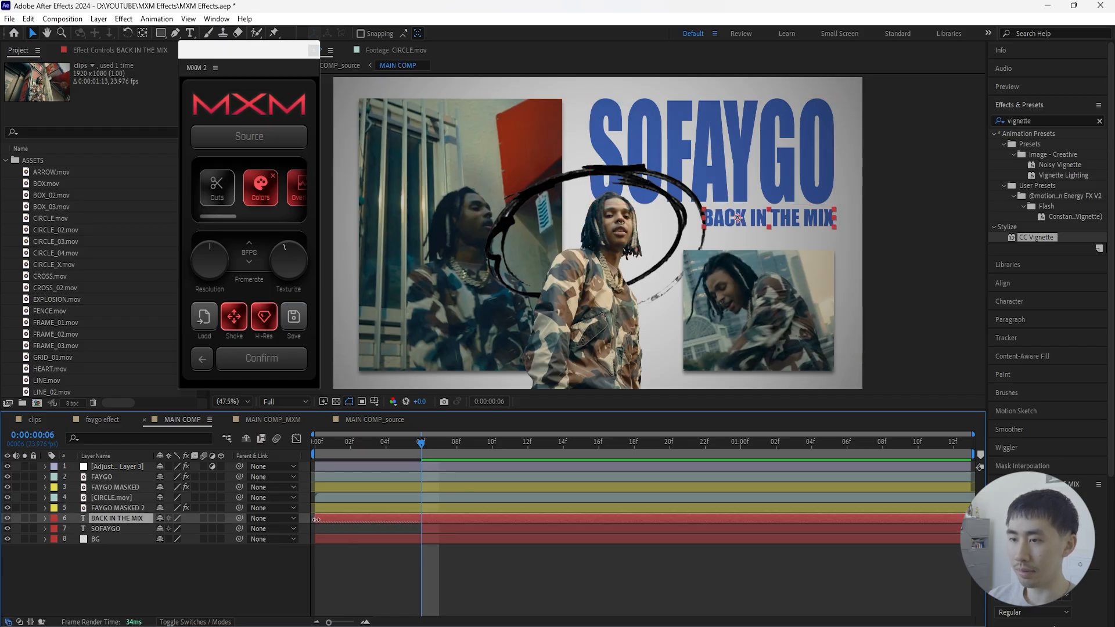
drag(316, 519, 475, 519)
- Return MAIN COMP to its first frame and play the staggered text entrances in MAIN COMP_MXM
click(439, 443)
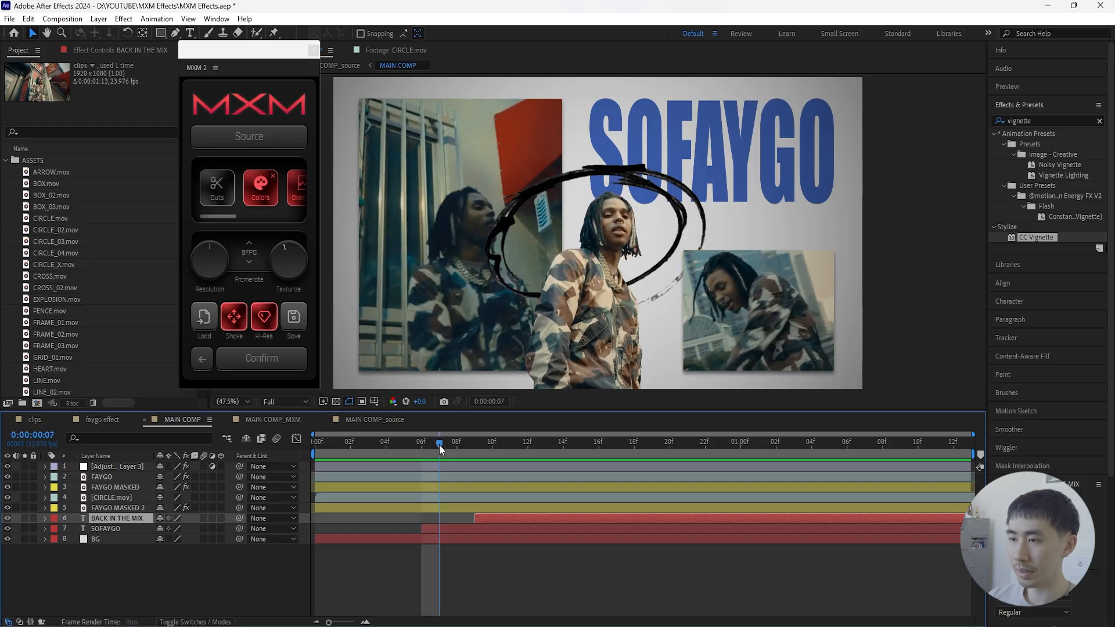
drag(438, 444, 283, 485)
click(255, 572)
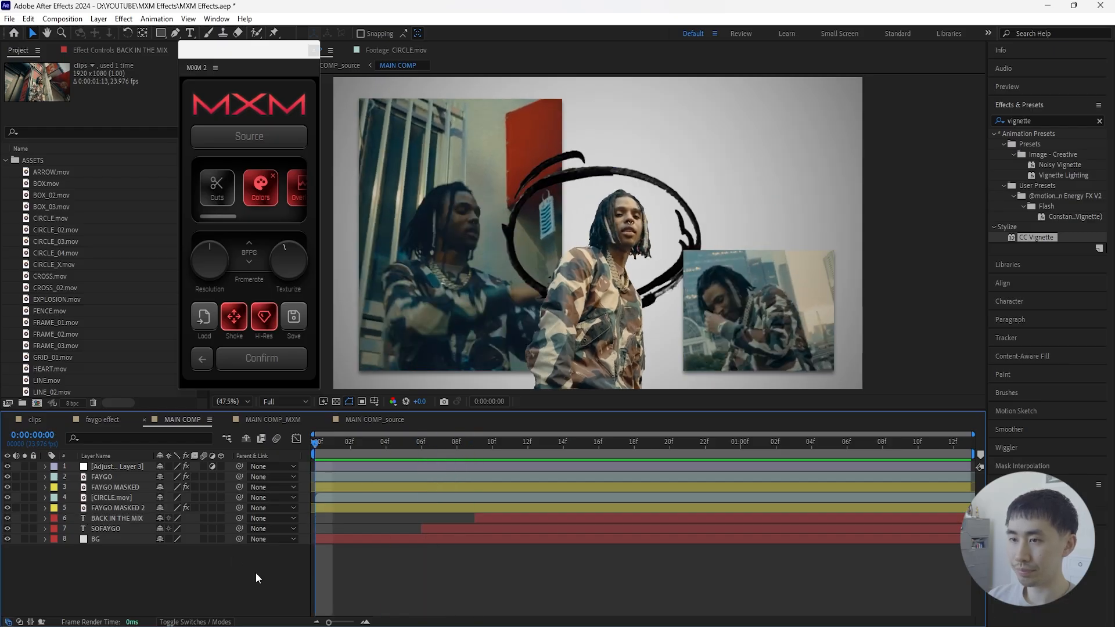
click(287, 416)
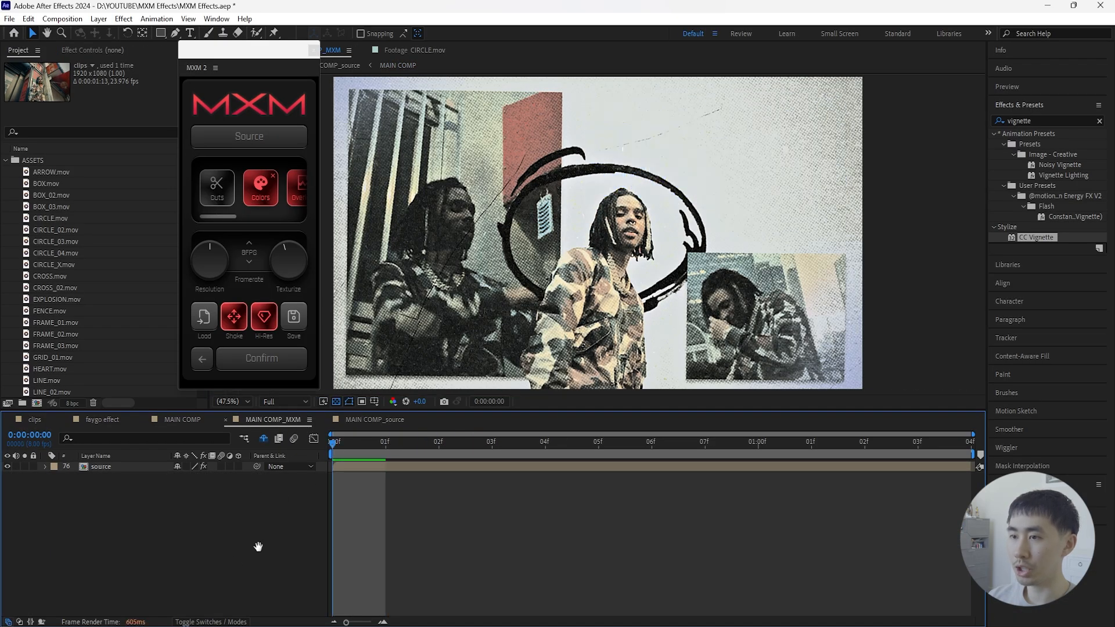
key(space)
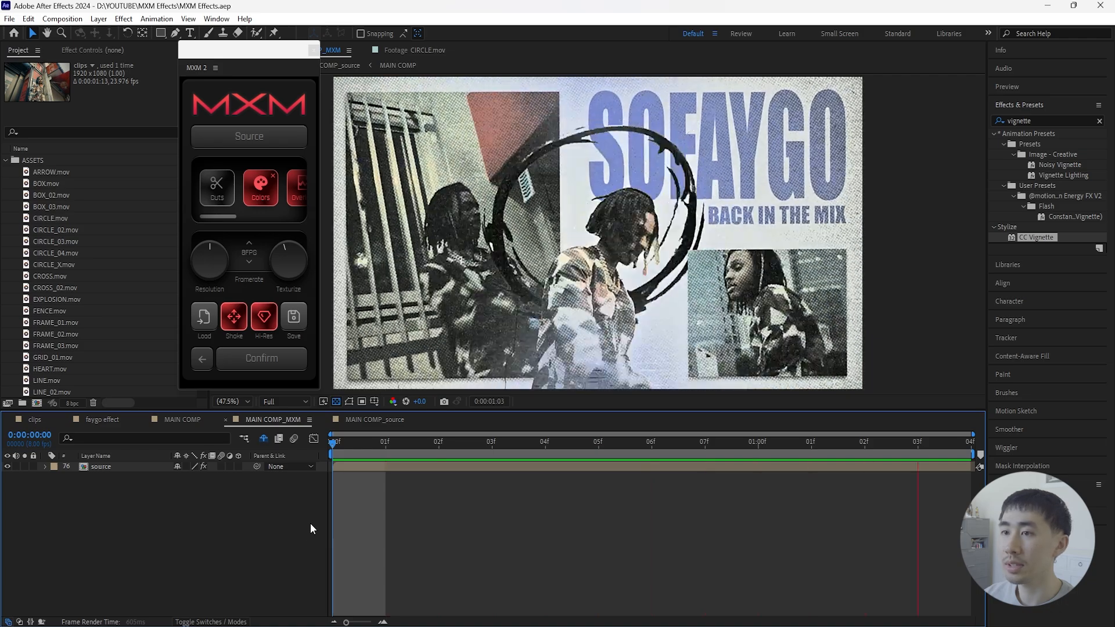
- Finalize the MXM 2 effect on MAIN COMP_MXM, accepting that it can no longer be edited, and play the result
click(282, 365)
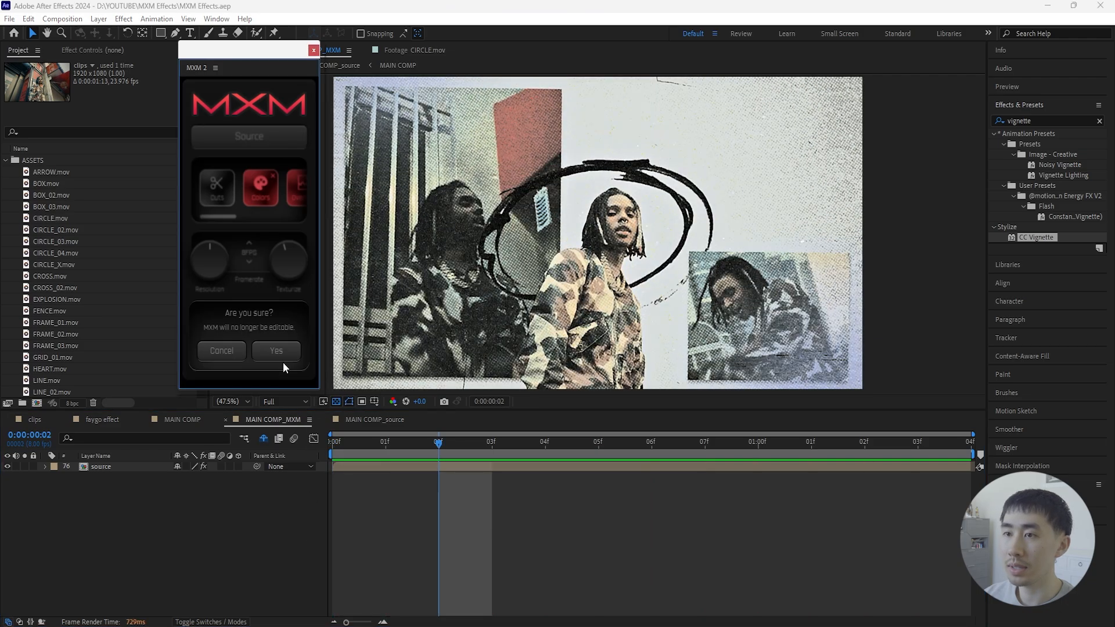
click(276, 351)
click(278, 512)
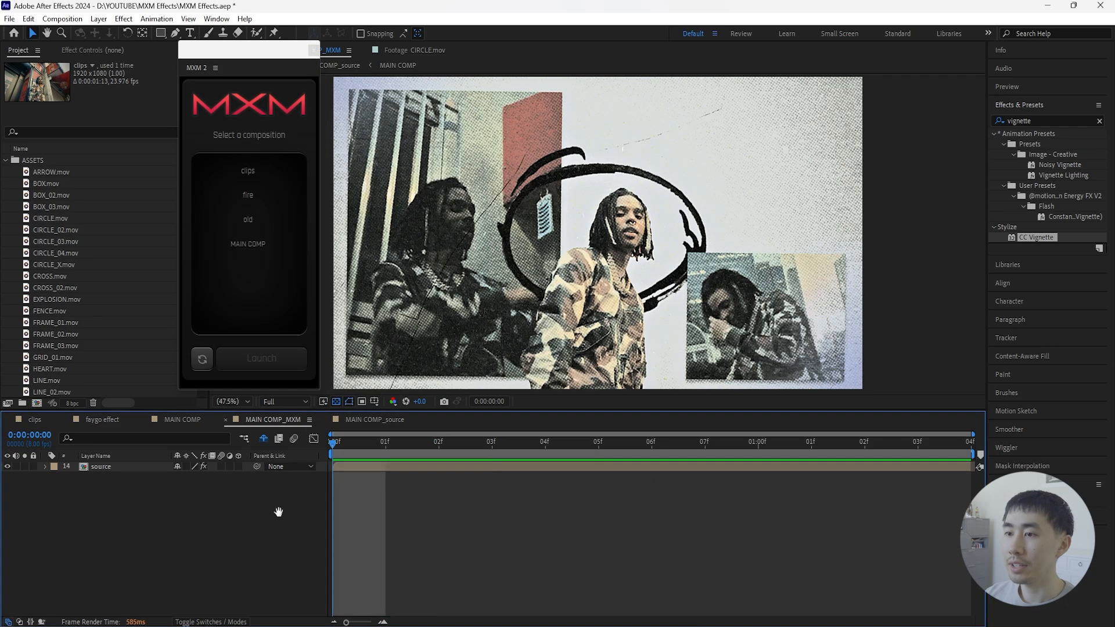
key(space)
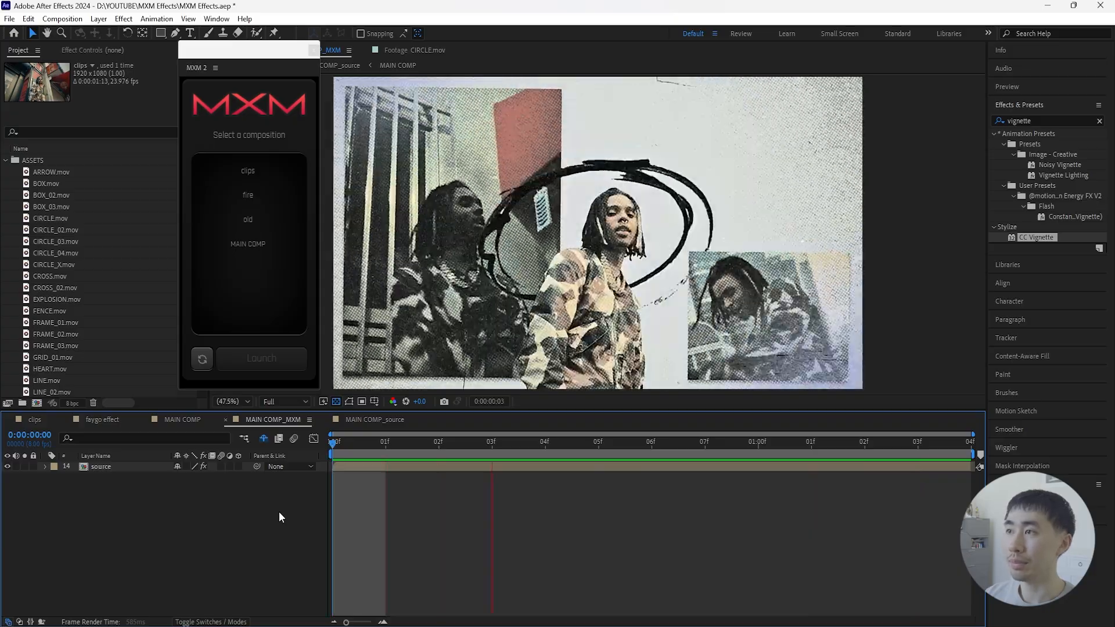